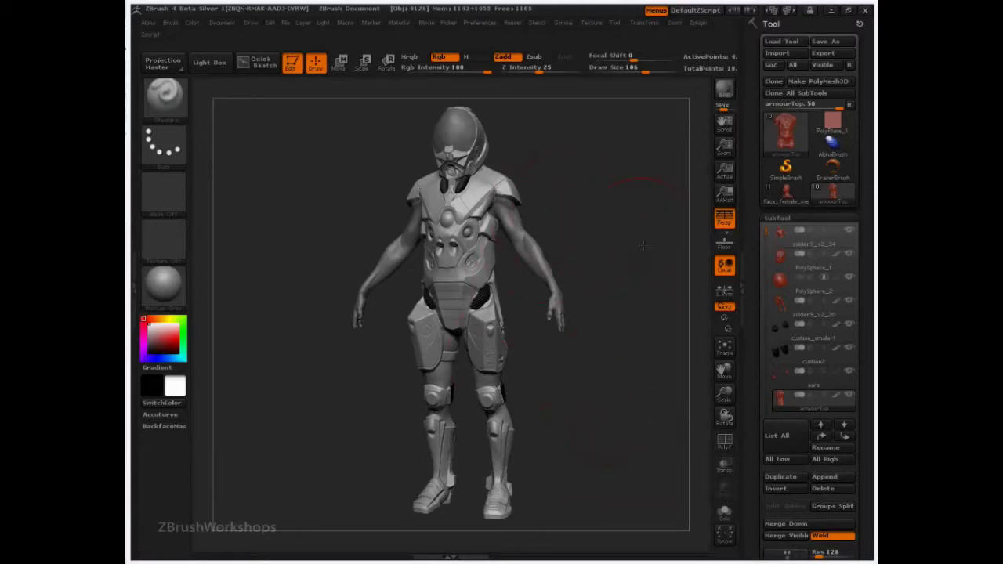
# Orbit to the soldier's back and isolate the armourTop subtool to inspect it alone
pyautogui.moveTo(643, 245)
pyautogui.mouseDown()
pyautogui.moveTo(619, 287)
pyautogui.moveTo(636, 300)
pyautogui.moveTo(645, 265)
pyautogui.mouseUp()
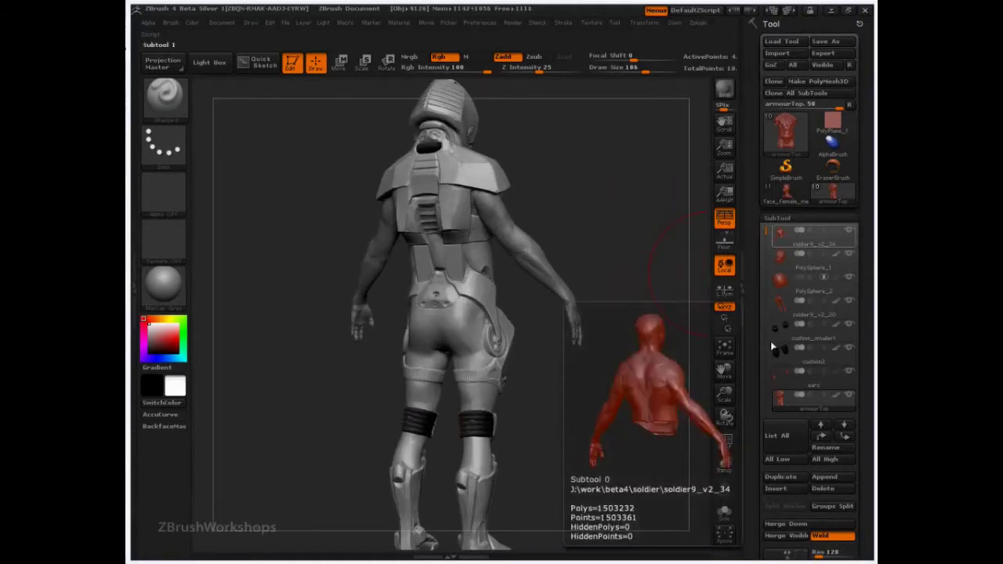
pyautogui.moveTo(799, 229)
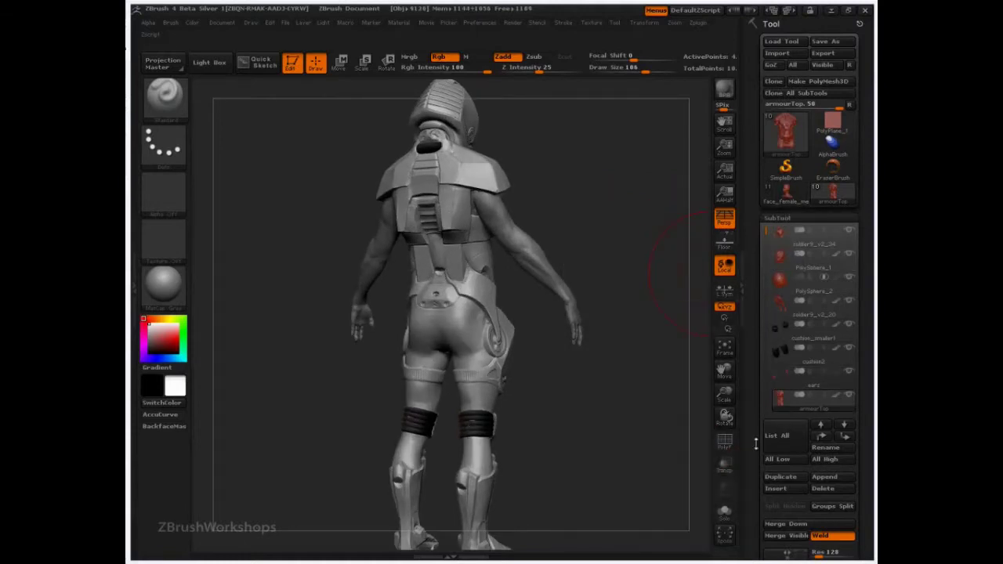
pyautogui.click(724, 510)
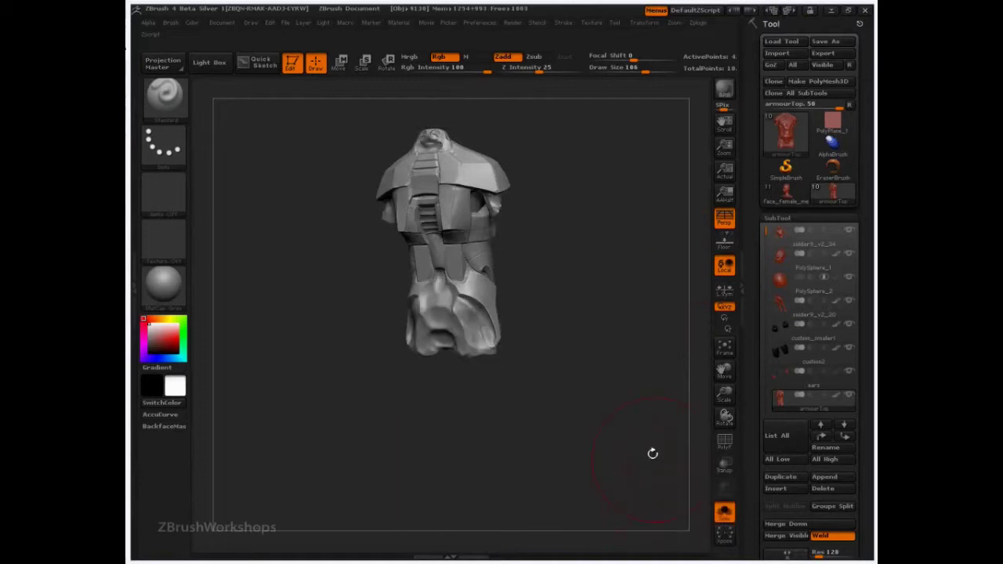
pyautogui.moveTo(613, 401); pyautogui.dragTo(629, 410)
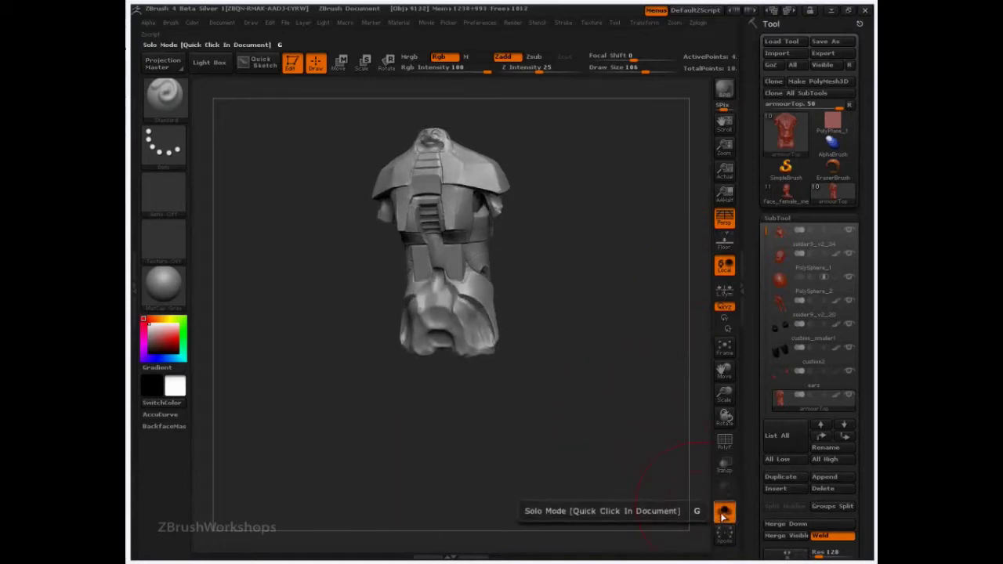
# View the other subtools in isolation, from the ears to soldier9_v2_34, and show the whole model again close to the upper-back armour
pyautogui.click(783, 375)
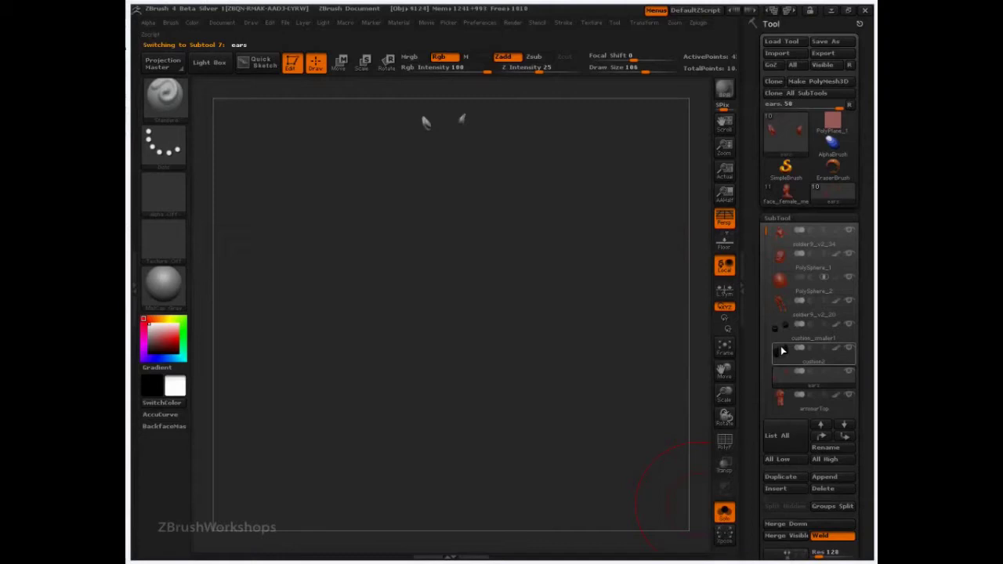
pyautogui.click(785, 350)
pyautogui.click(784, 326)
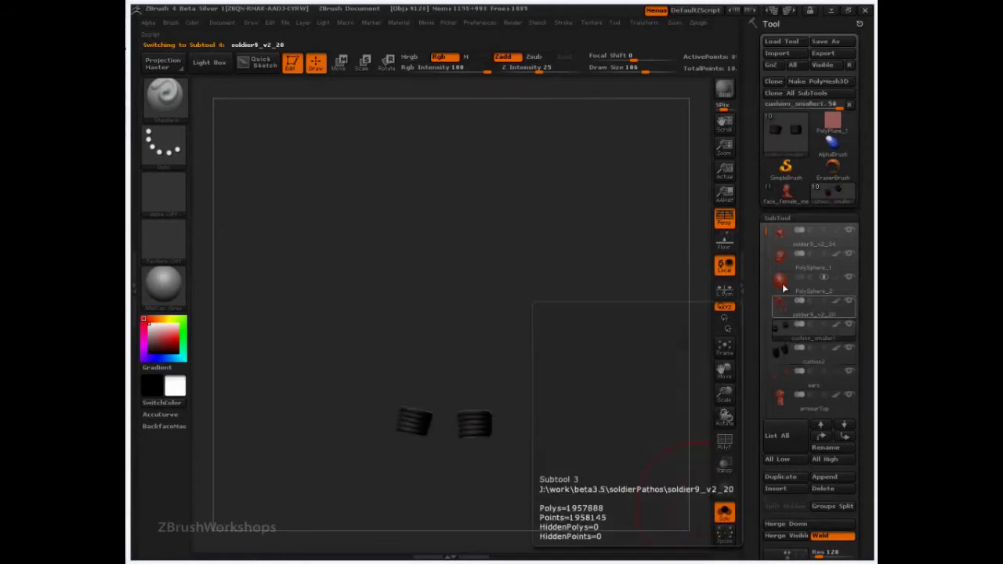
pyautogui.click(784, 309)
pyautogui.click(781, 283)
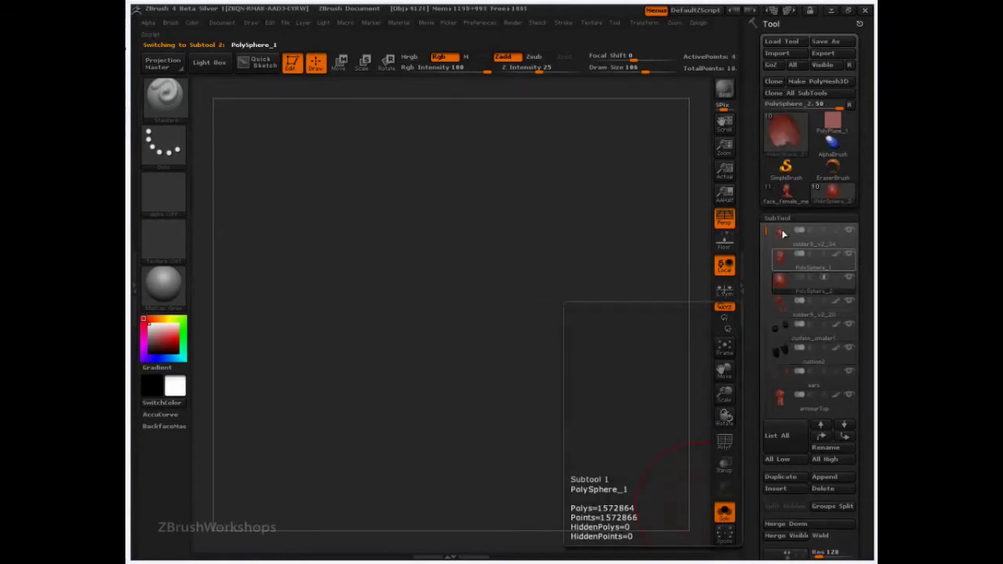
pyautogui.click(781, 237)
pyautogui.click(785, 278)
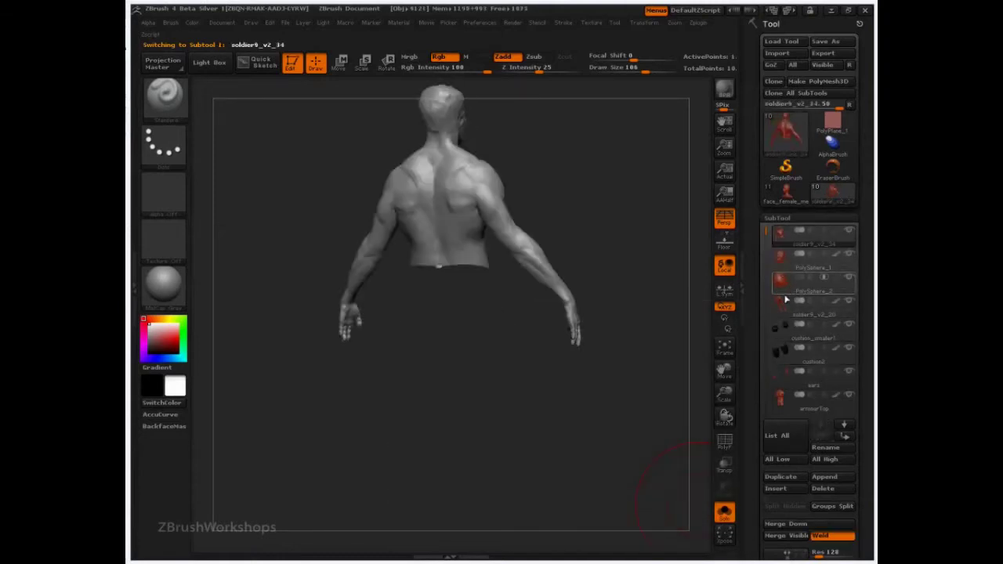
pyautogui.click(724, 511)
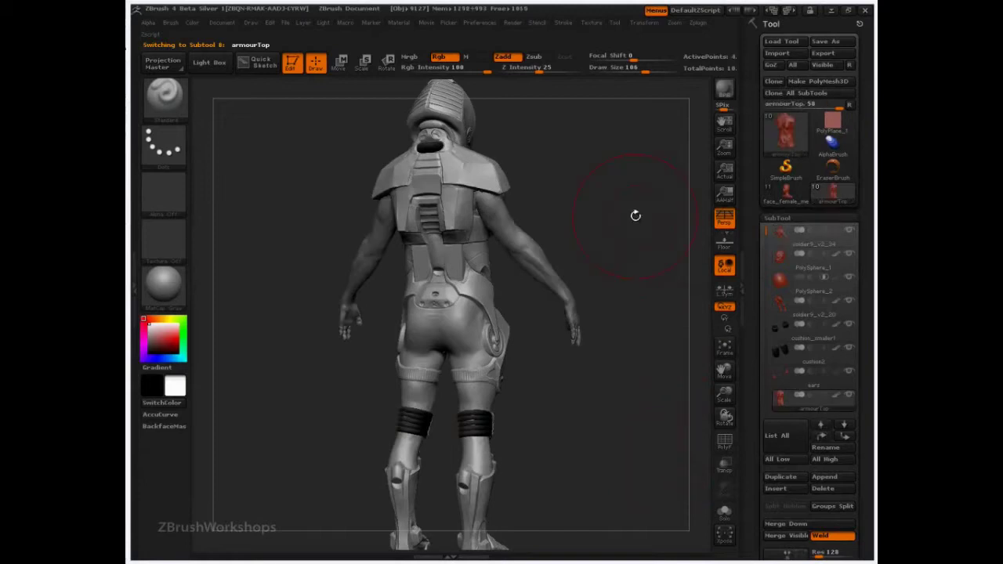
pyautogui.keyDown('alt'); pyautogui.moveTo(627, 196); pyautogui.dragTo(441, 321); pyautogui.keyUp('alt')
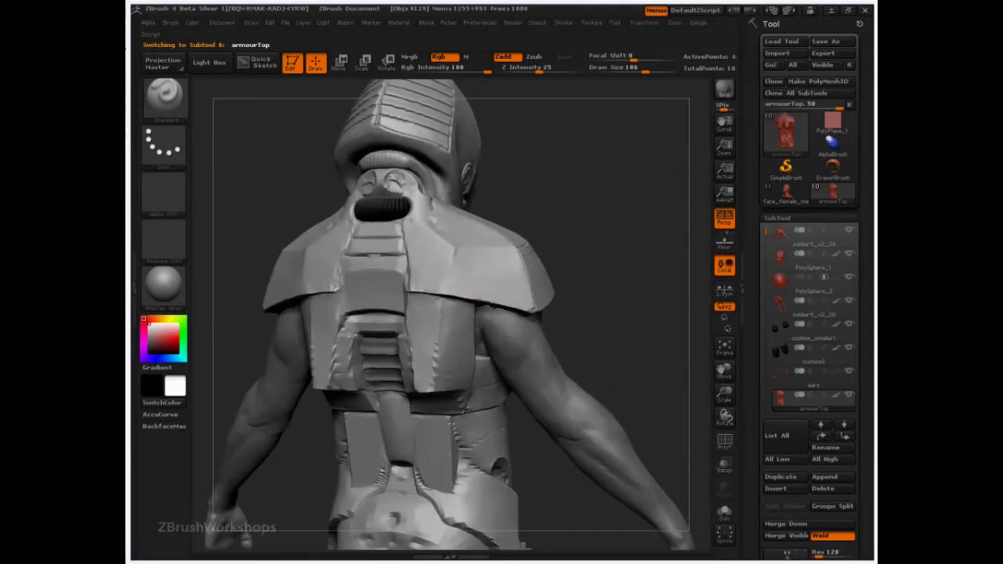
pyautogui.moveTo(372, 267); pyautogui.dragTo(337, 267)
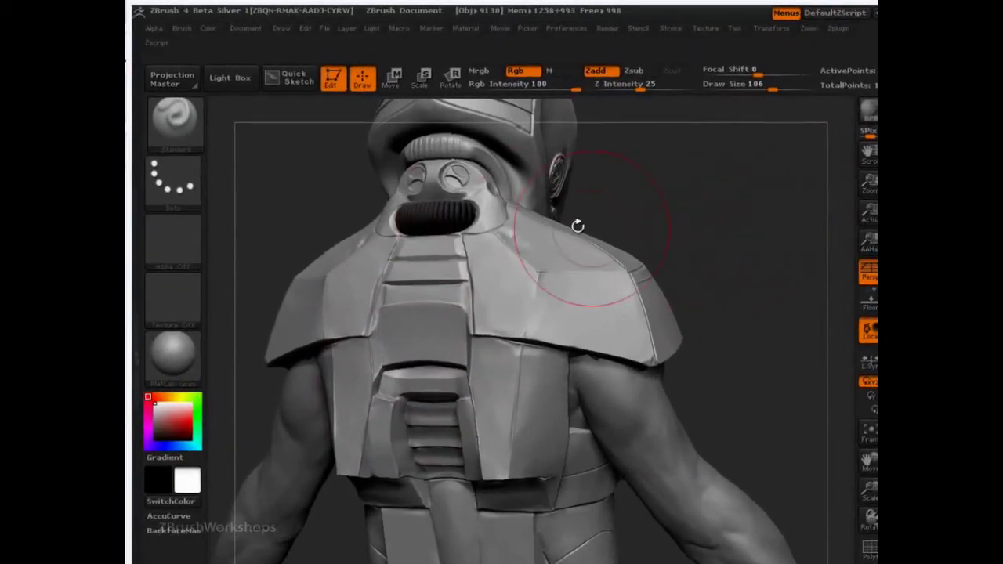
# Dock the Alpha palette beside the canvas and reveal its tiling settings
pyautogui.click(140, 62)
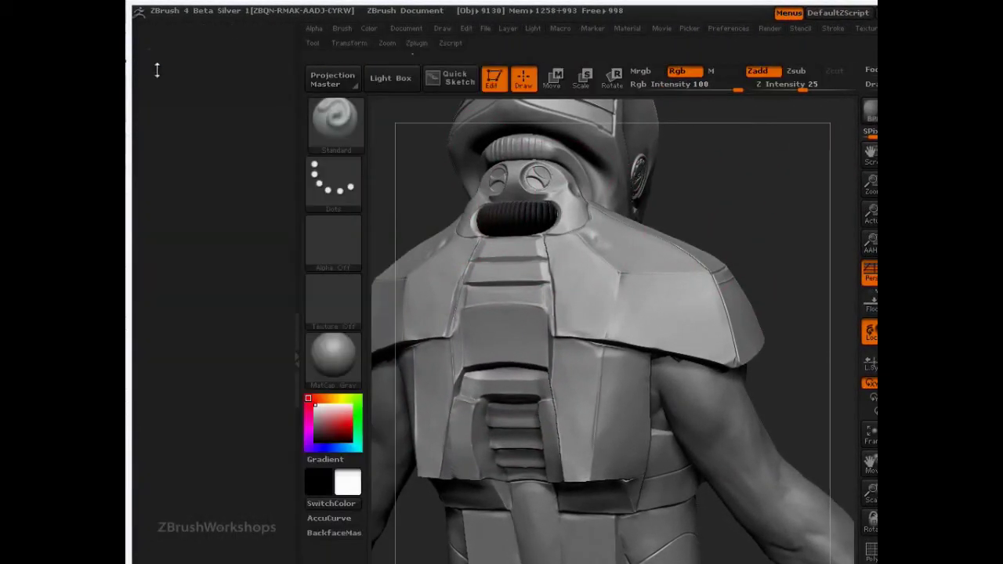
pyautogui.click(314, 31)
pyautogui.moveTo(316, 49); pyautogui.dragTo(195, 86)
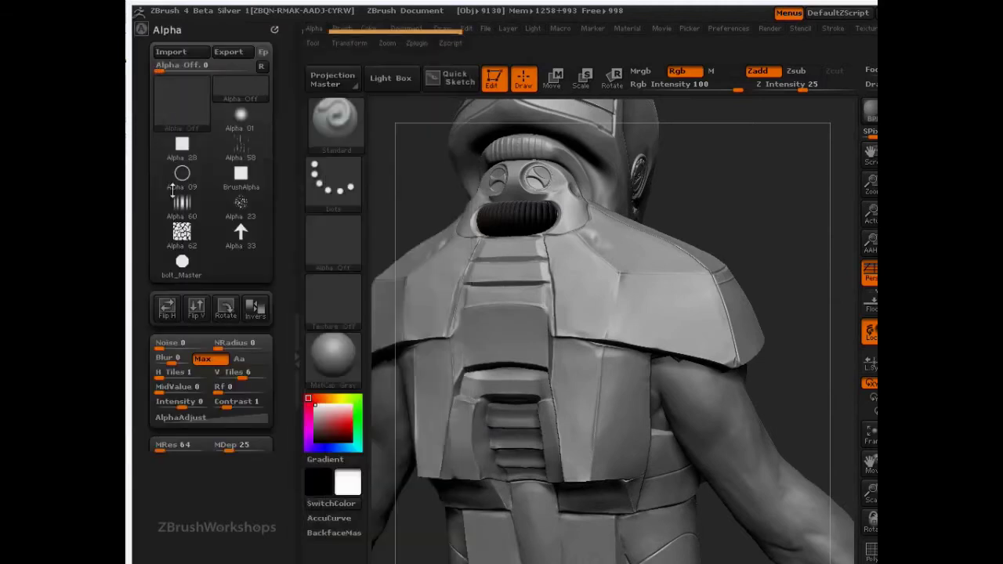
pyautogui.click(188, 106)
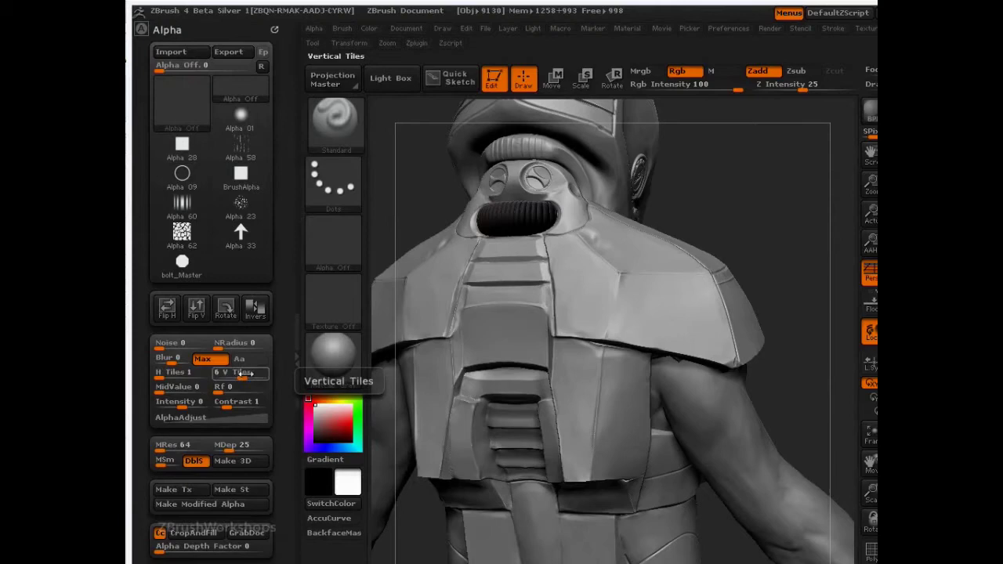
# Make the PolyPlane_1 tool active, widen the canvas and fit the whole plane in view
pyautogui.click(858, 126)
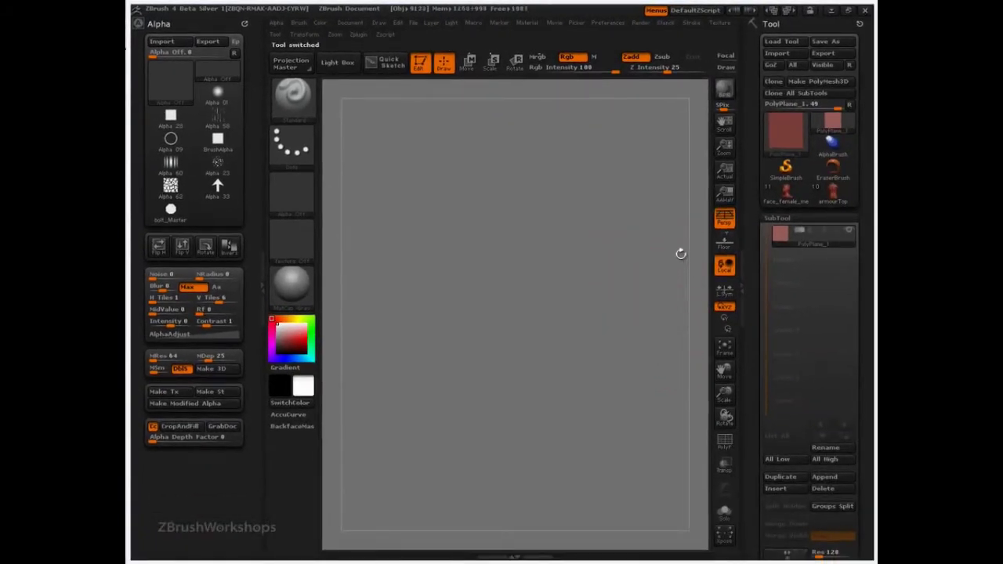
pyautogui.moveTo(681, 253); pyautogui.dragTo(628, 163)
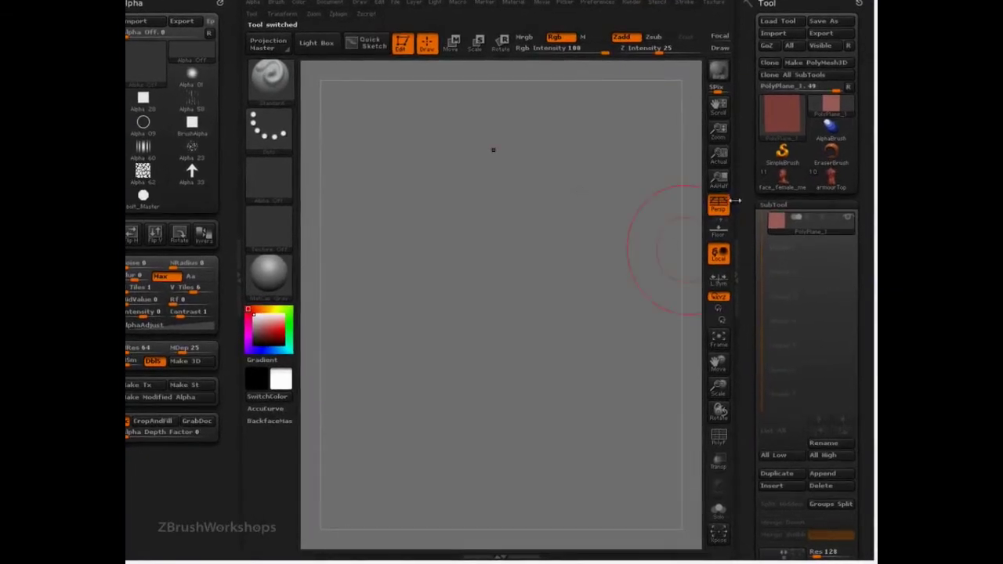
pyautogui.click(734, 201)
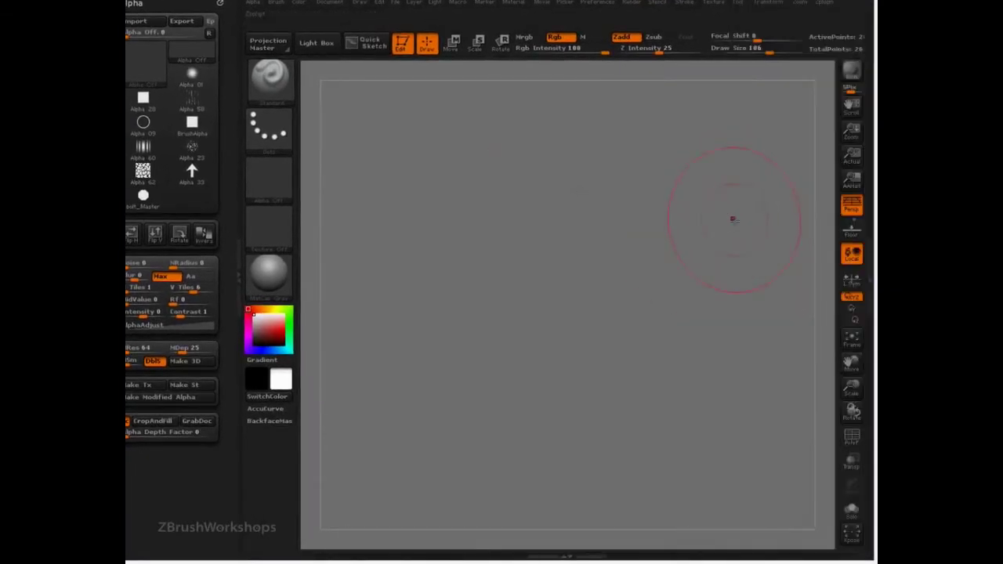
pyautogui.moveTo(851, 386); pyautogui.dragTo(736, 291)
pyautogui.moveTo(703, 338)
pyautogui.keyDown('alt'); pyautogui.mouseDown()
pyautogui.moveTo(733, 287)
pyautogui.moveTo(719, 266)
pyautogui.moveTo(774, 331)
pyautogui.moveTo(786, 287)
pyautogui.mouseUp(); pyautogui.keyUp('alt')
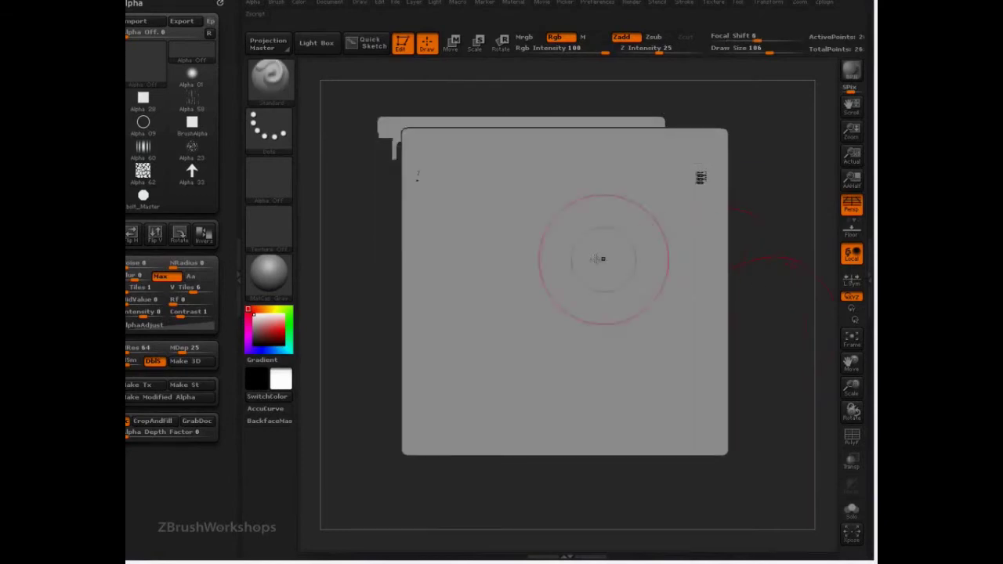
# Sculpt a vertical stroke near the plane's left edge with Alpha 28, draw size 53 and one vertical tile
pyautogui.press('s')
pyautogui.moveTo(415, 187); pyautogui.dragTo(401, 188)
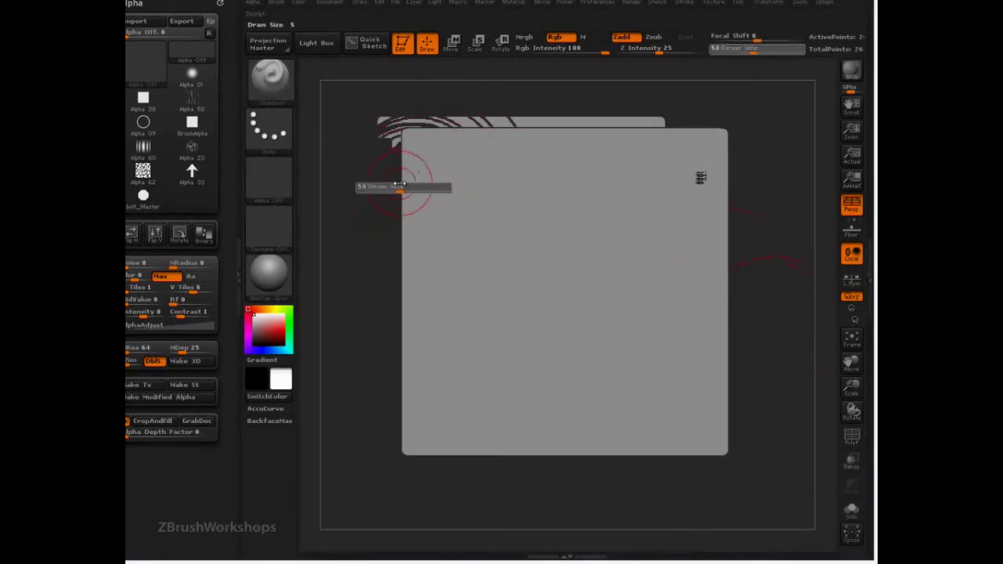
pyautogui.click(284, 185)
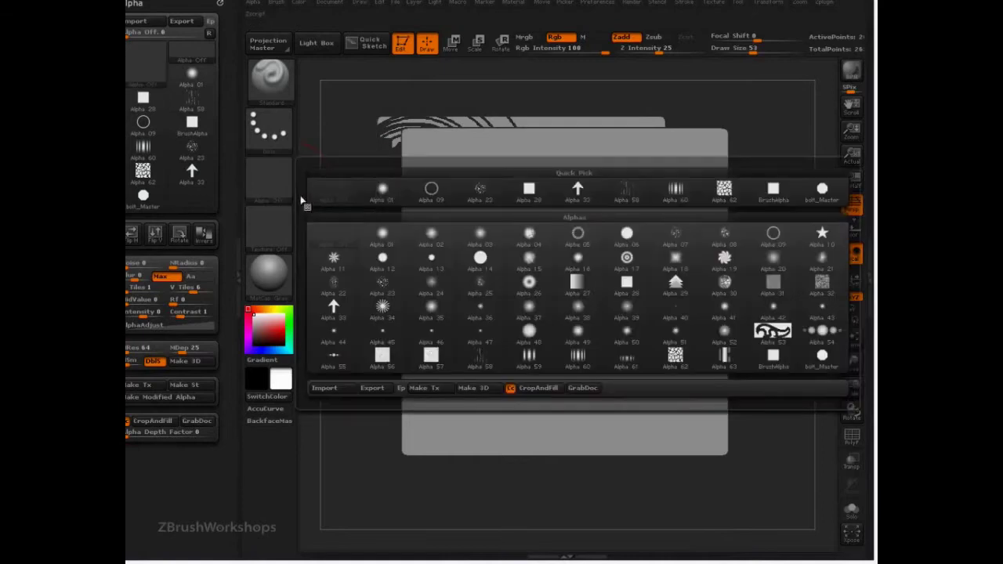
pyautogui.click(625, 286)
pyautogui.moveTo(195, 291); pyautogui.dragTo(163, 291)
pyautogui.click(138, 291)
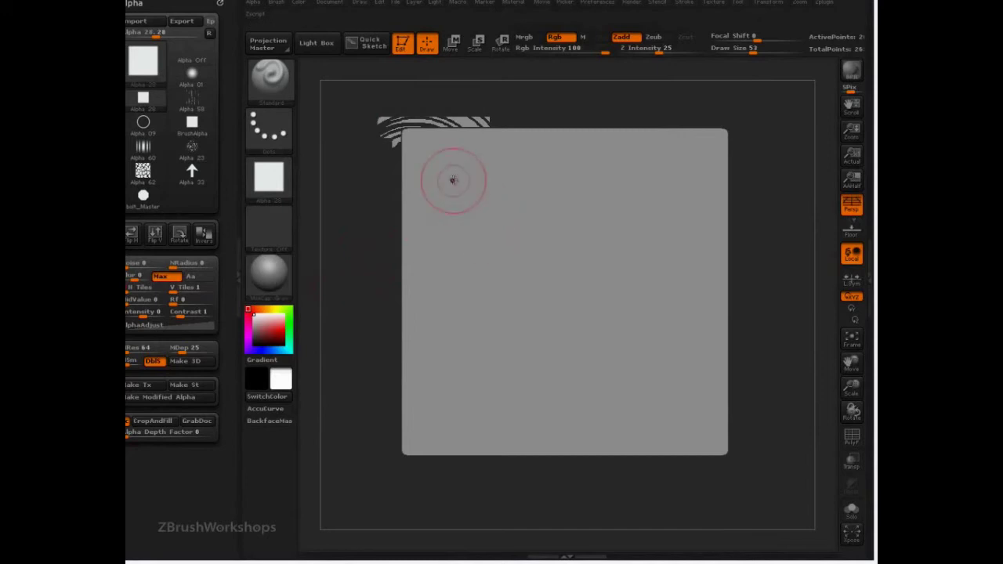
pyautogui.moveTo(452, 174); pyautogui.dragTo(436, 378)
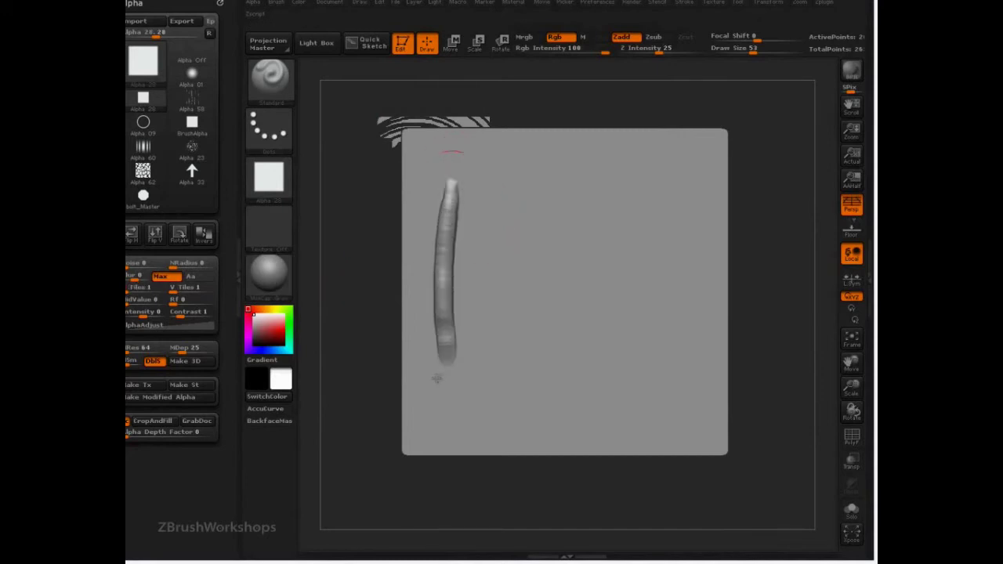
# Make the alpha repeat along the stroke and sculpt two vertical columns, one with a single vertical tile and one with V Tiles 6
pyautogui.click(686, 6)
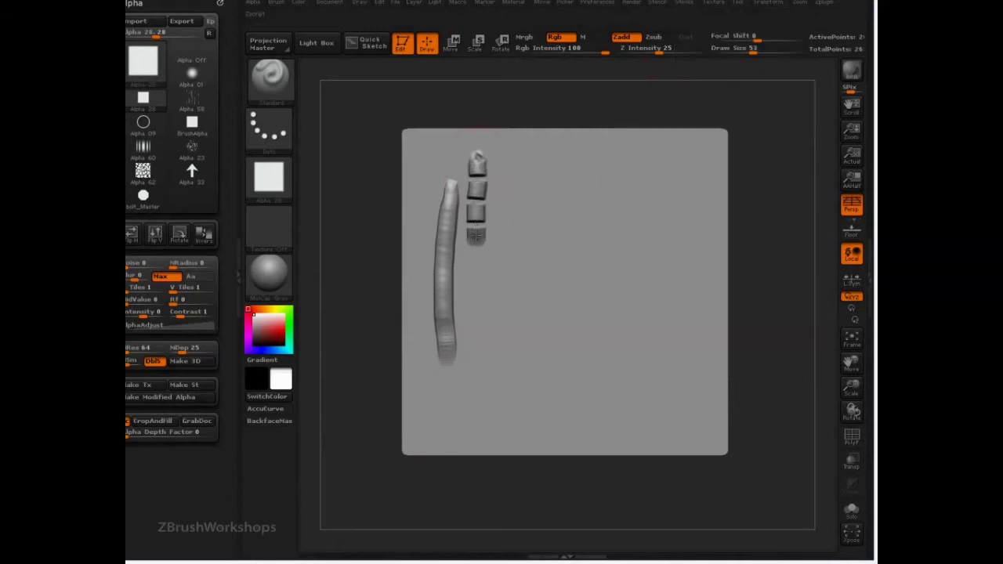
pyautogui.moveTo(478, 324); pyautogui.dragTo(477, 395)
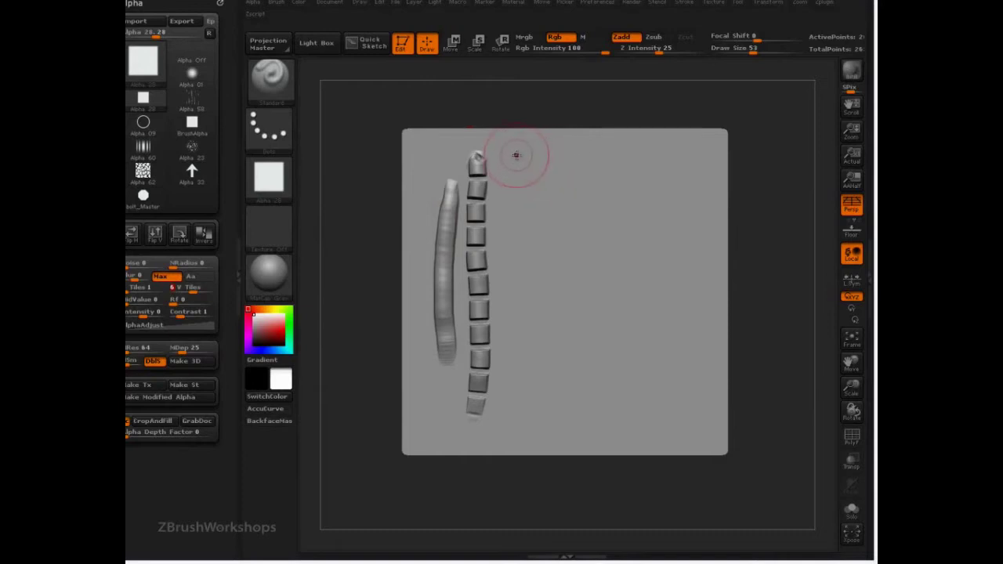
pyautogui.moveTo(516, 229); pyautogui.dragTo(521, 407)
pyautogui.moveTo(780, 224)
pyautogui.keyDown('alt'); pyautogui.mouseDown()
pyautogui.moveTo(755, 221)
pyautogui.moveTo(817, 293)
pyautogui.moveTo(824, 339)
pyautogui.mouseUp(); pyautogui.keyUp('alt')
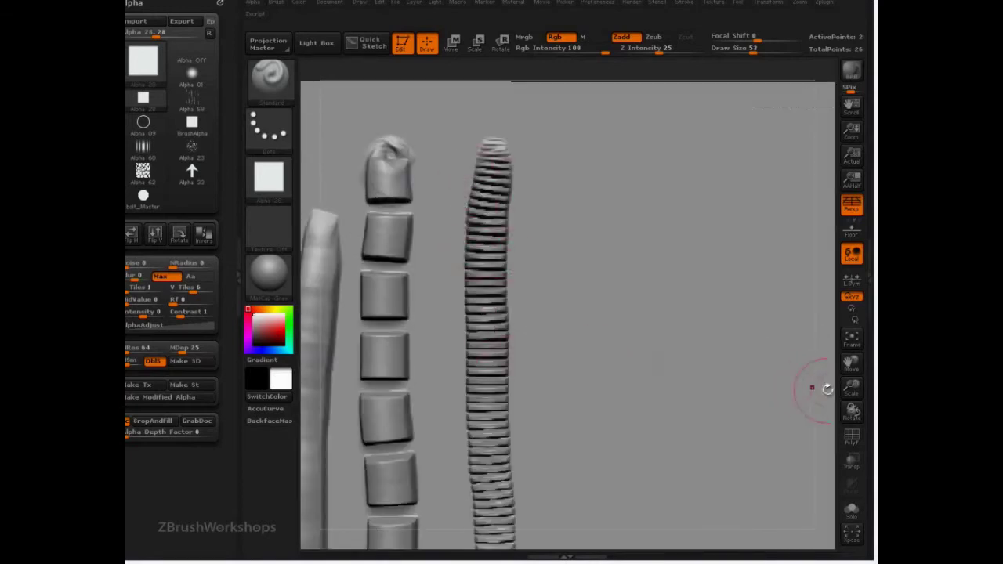
pyautogui.press('f')
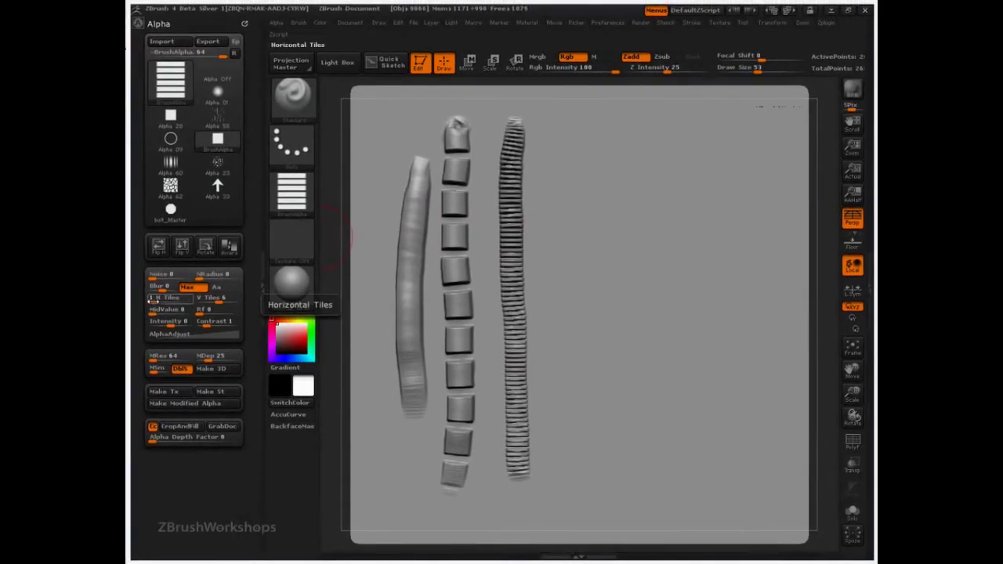
# Set H Tiles to 2 and draw size to 140, and sculpt a wide two-column stroke down the plane
pyautogui.moveTo(164, 300); pyautogui.dragTo(165, 300)
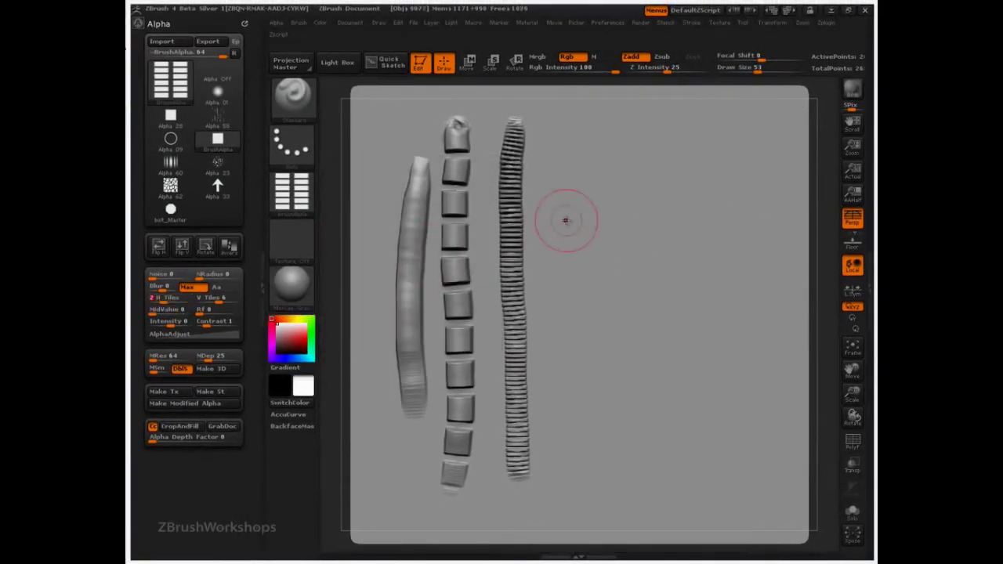
pyautogui.press('s')
pyautogui.moveTo(573, 216); pyautogui.dragTo(602, 217)
pyautogui.moveTo(577, 100)
pyautogui.mouseDown()
pyautogui.moveTo(581, 400)
pyautogui.moveTo(594, 490)
pyautogui.mouseUp()
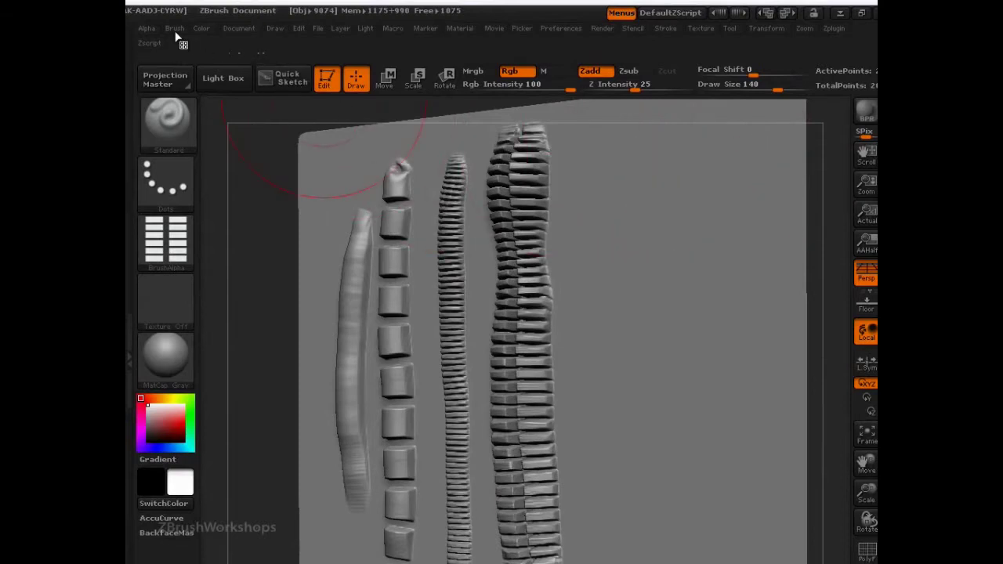
# Examine the brush's tablet pressure curves for Size and Z Intensity
pyautogui.click(176, 30)
pyautogui.scroll(-5, 251, 247)
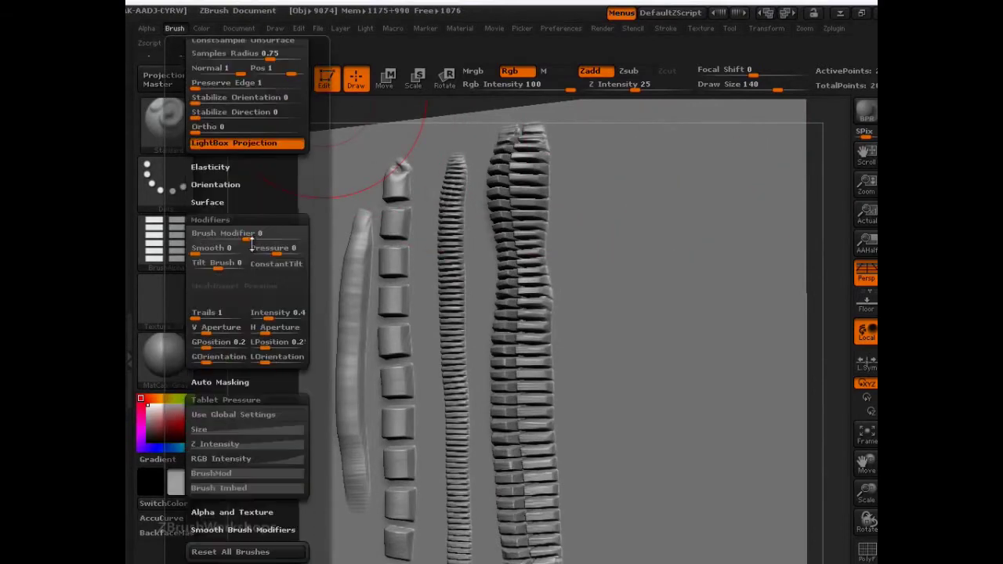
pyautogui.click(219, 429)
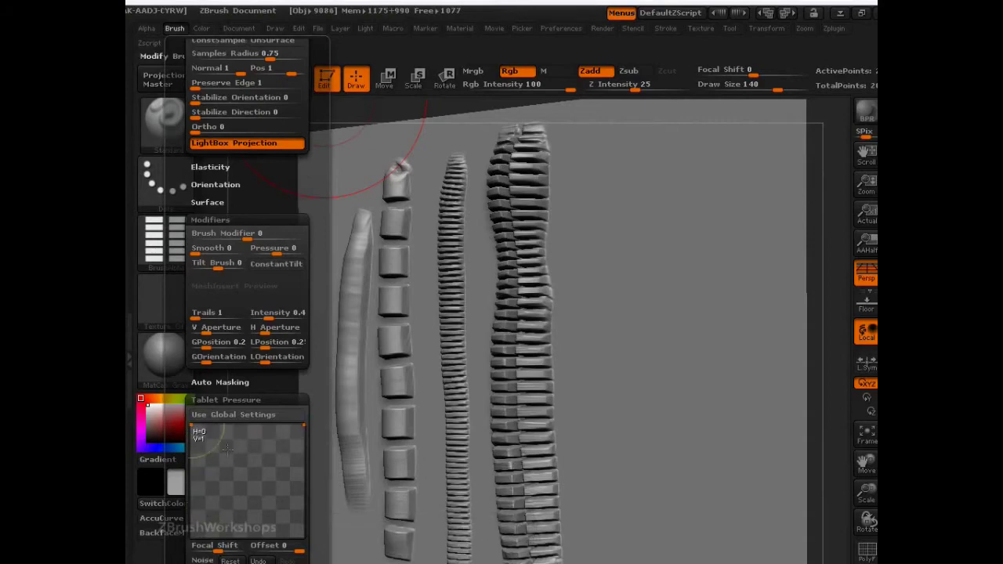
pyautogui.click(200, 509)
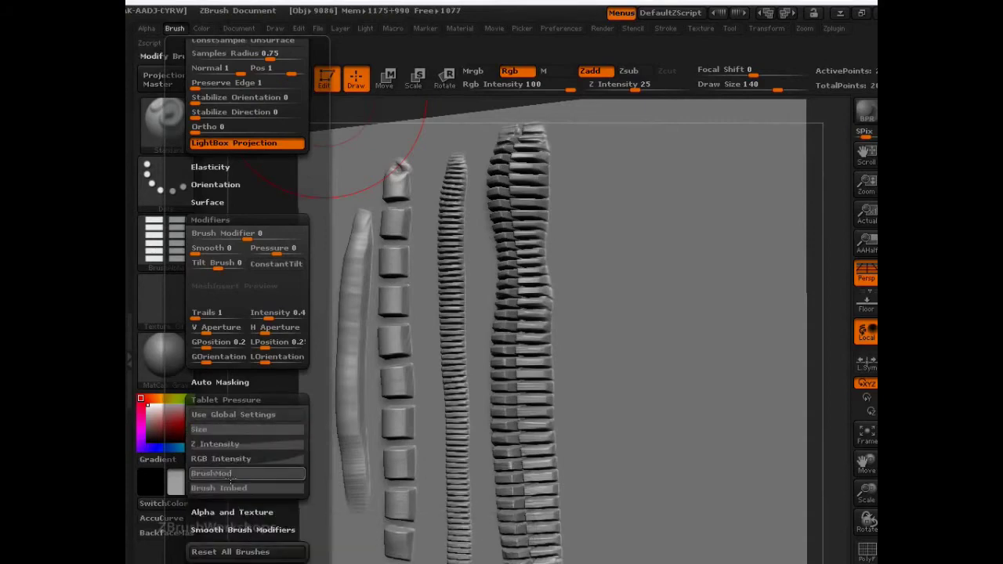
pyautogui.click(217, 443)
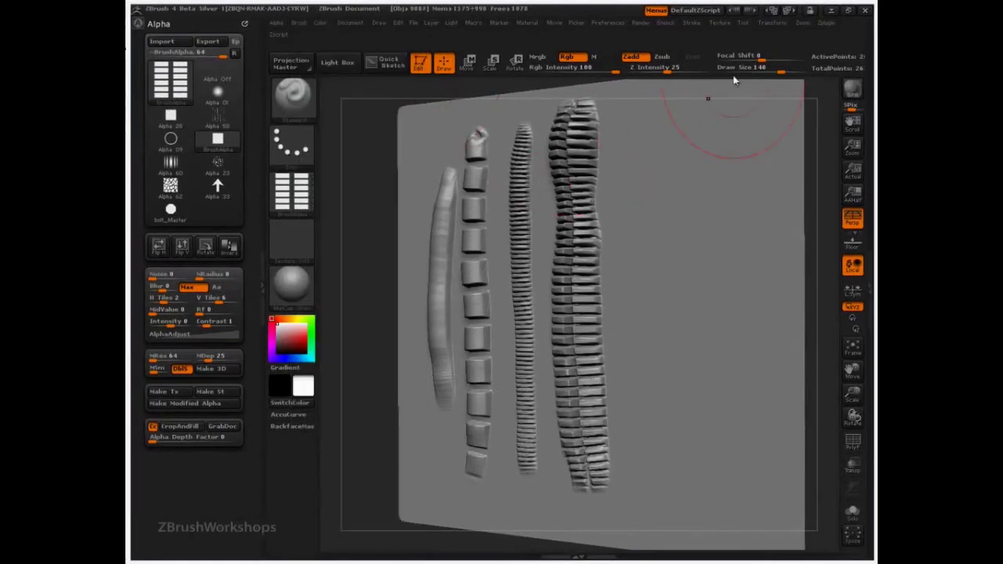
# Undo the wide two-column stroke on the plane
pyautogui.moveTo(721, 75)
pyautogui.mouseDown()
pyautogui.moveTo(699, 73)
pyautogui.moveTo(784, 134)
pyautogui.mouseUp()
pyautogui.press('f')
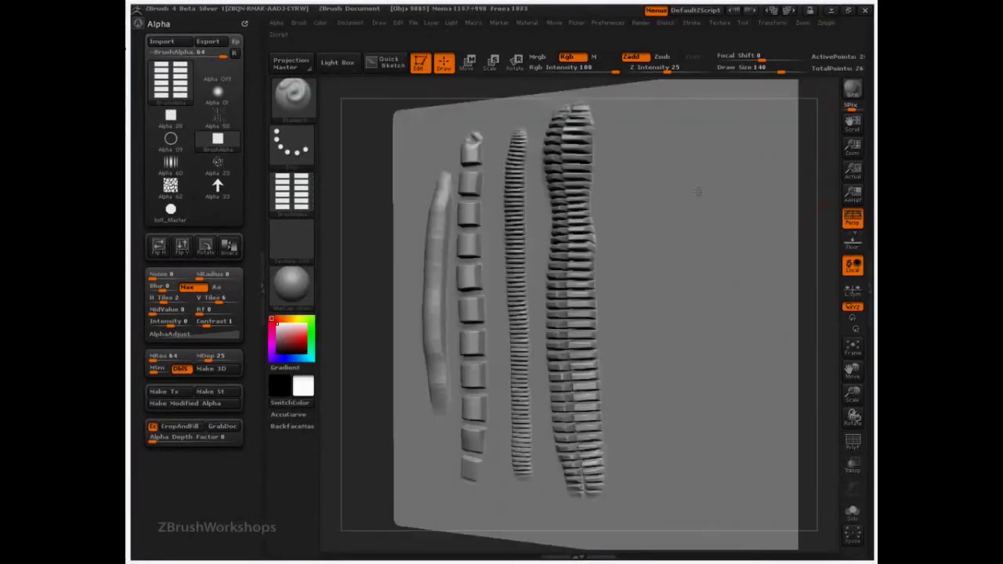
pyautogui.moveTo(698, 192); pyautogui.dragTo(732, 173)
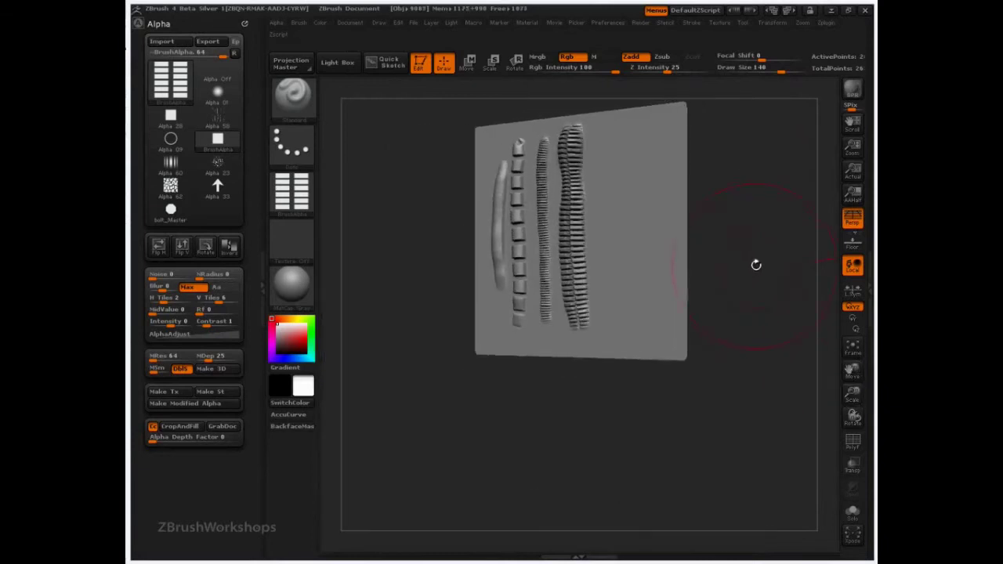
pyautogui.moveTo(757, 264); pyautogui.dragTo(691, 228)
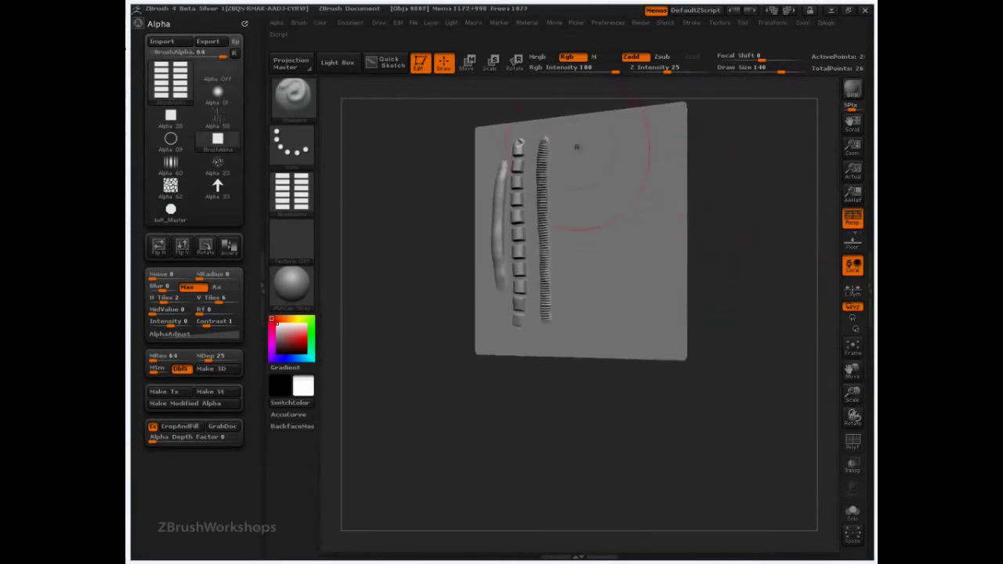
# Set the draw size to 65 and focal shift to -100, and sculpt a two-column tiled stroke down the plane
pyautogui.moveTo(760, 198)
pyautogui.mouseDown()
pyautogui.moveTo(679, 206)
pyautogui.moveTo(721, 195)
pyautogui.mouseUp()
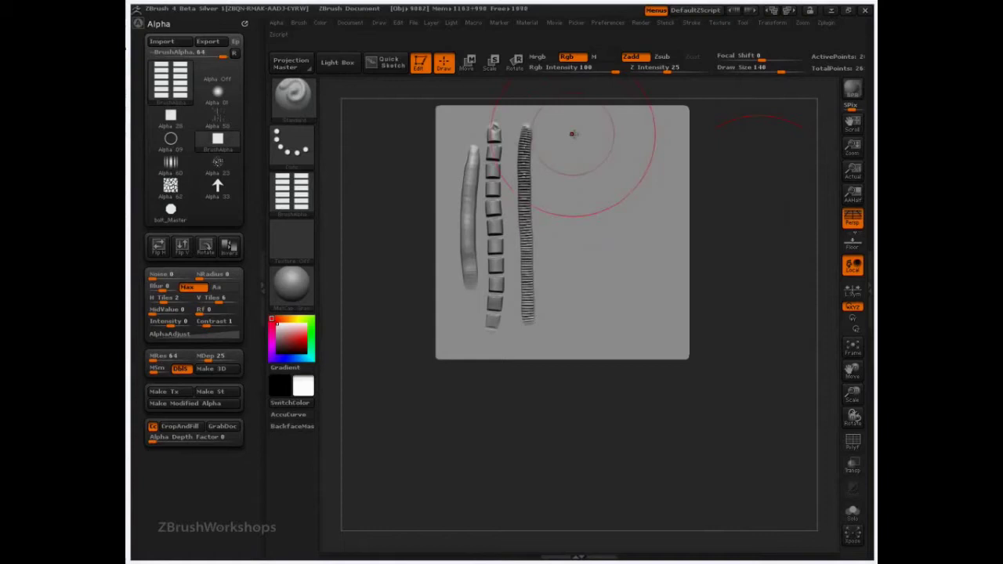
pyautogui.moveTo(573, 130)
pyautogui.mouseDown()
pyautogui.moveTo(604, 167)
pyautogui.moveTo(569, 182)
pyautogui.mouseUp()
pyautogui.hotkey('ctrl', 'z')
pyautogui.press('s')
pyautogui.moveTo(759, 58); pyautogui.dragTo(717, 58)
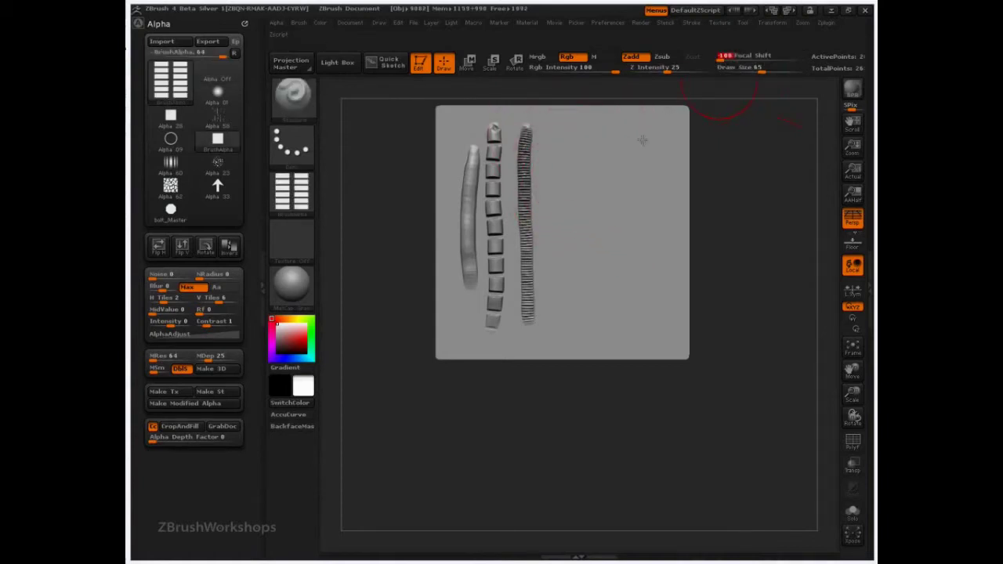
pyautogui.moveTo(581, 113); pyautogui.dragTo(582, 343)
pyautogui.moveTo(739, 214); pyautogui.dragTo(699, 219)
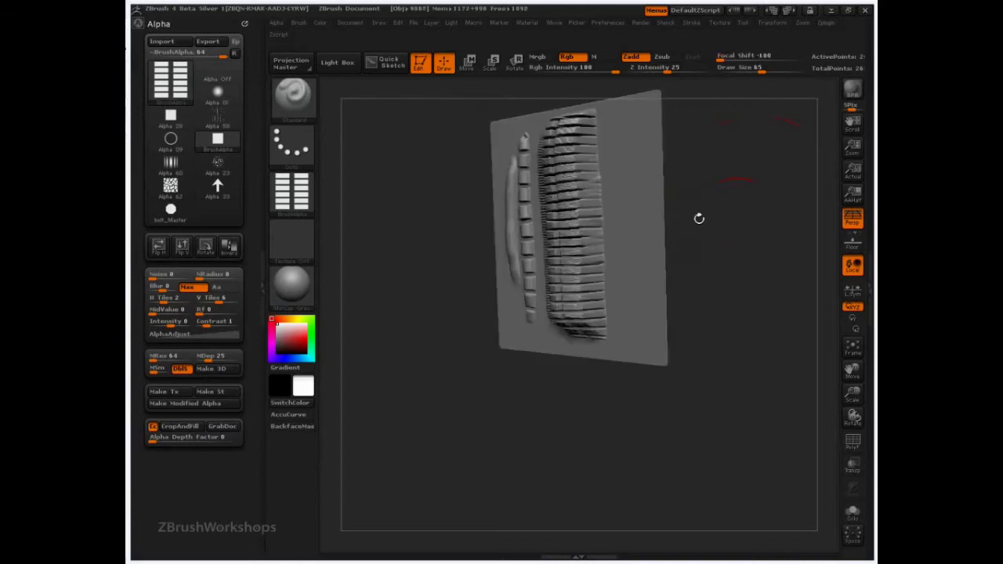
# Set Z Intensity to 5 and sculpt another, shallower two-column stroke down the plane near its outer edge
pyautogui.click(659, 69)
pyautogui.write('5')
pyautogui.moveTo(745, 163); pyautogui.dragTo(783, 160)
pyautogui.moveTo(642, 134); pyautogui.dragTo(641, 357)
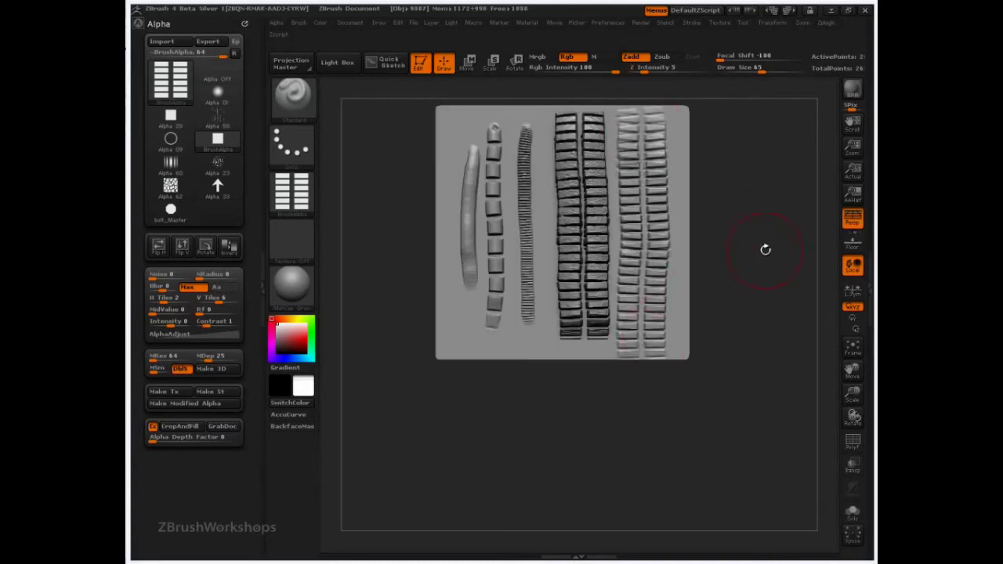
# Undo all the tiled columns, leaving only the first smooth vertical stroke on the plane
pyautogui.moveTo(766, 249); pyautogui.dragTo(725, 252)
pyautogui.hotkey('ctrl', 'z')
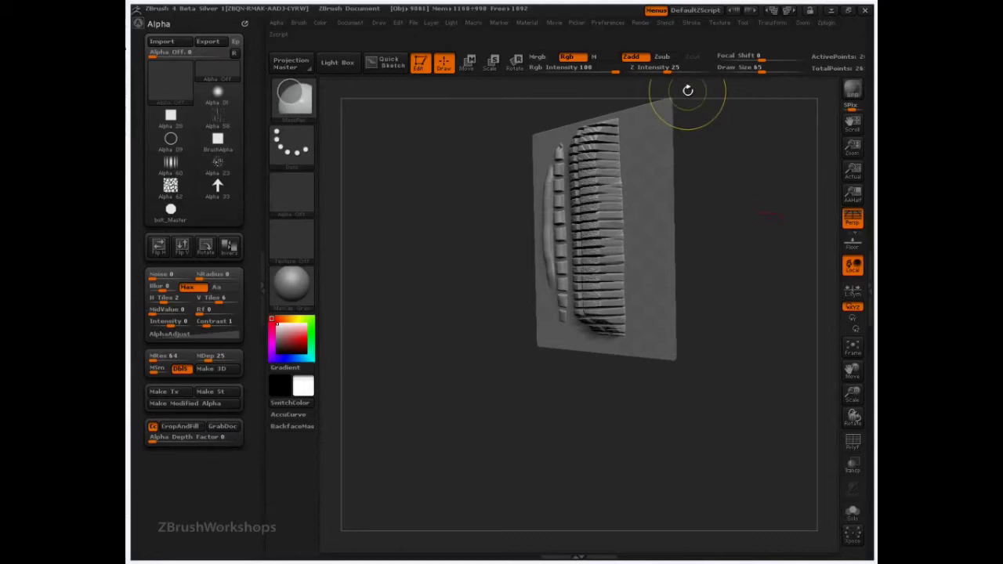
pyautogui.hotkey('ctrl', 'z')
pyautogui.hotkey('ctrl', 'z')
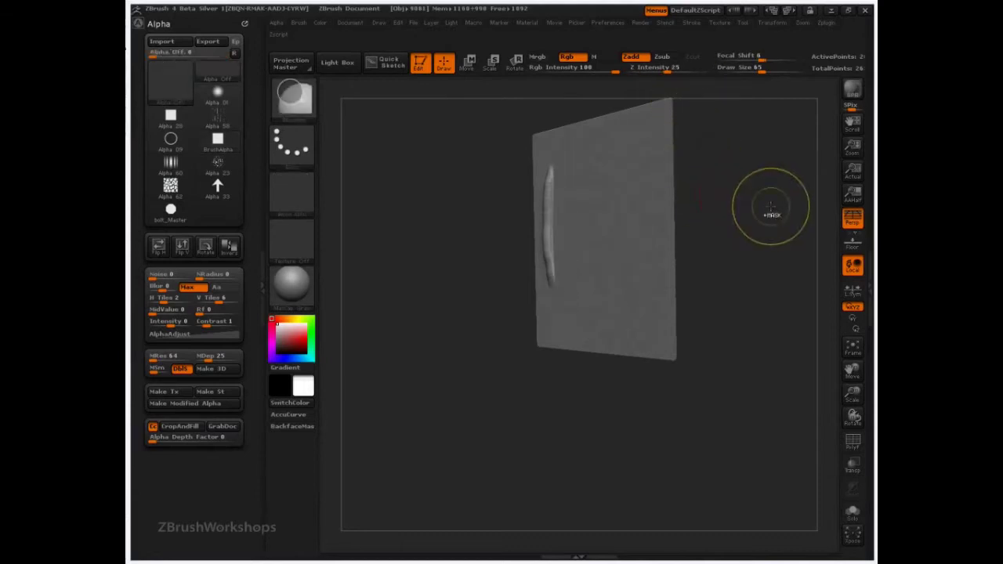
pyautogui.hotkey('ctrl', 'z')
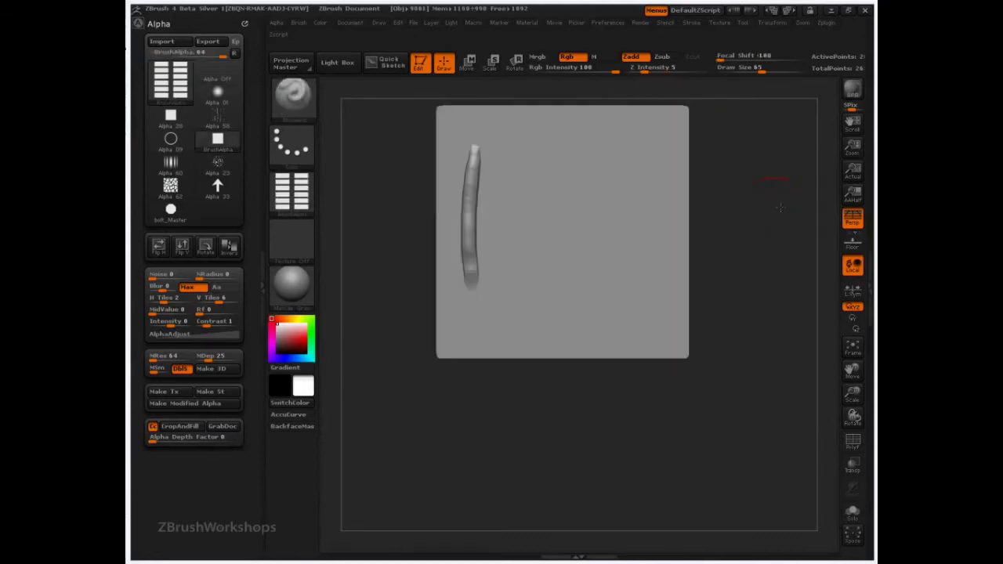
# Sculpt a two-column tiled stroke down the full height of the plane beside the smooth stroke and inspect its relief
pyautogui.keyDown('alt'); pyautogui.moveTo(782, 226); pyautogui.dragTo(807, 273); pyautogui.keyUp('alt')
pyautogui.moveTo(434, 239)
pyautogui.mouseDown()
pyautogui.moveTo(406, 298)
pyautogui.moveTo(429, 249)
pyautogui.mouseUp()
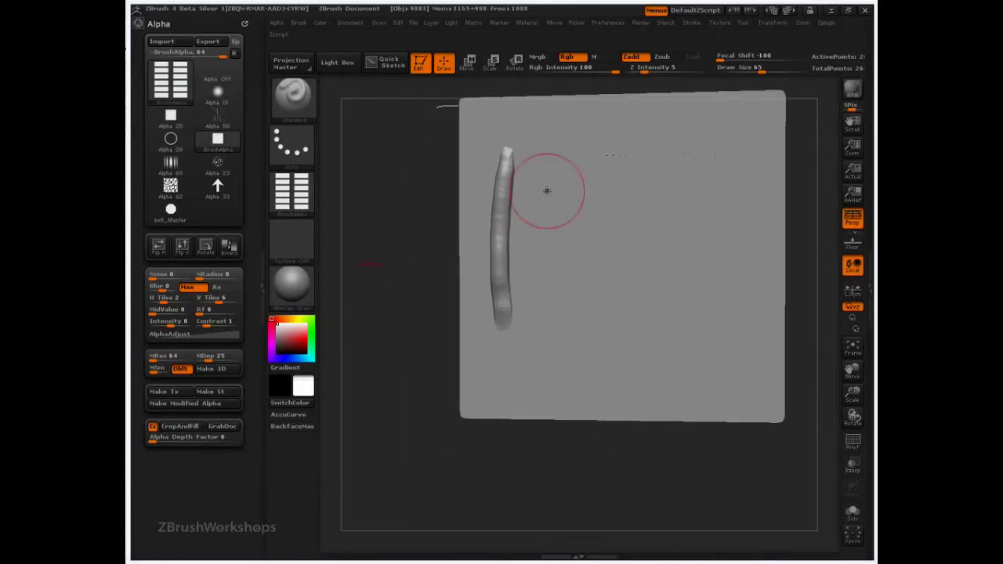
pyautogui.moveTo(536, 111); pyautogui.dragTo(536, 418)
pyautogui.moveTo(389, 334); pyautogui.dragTo(323, 334)
pyautogui.moveTo(444, 281); pyautogui.dragTo(469, 288)
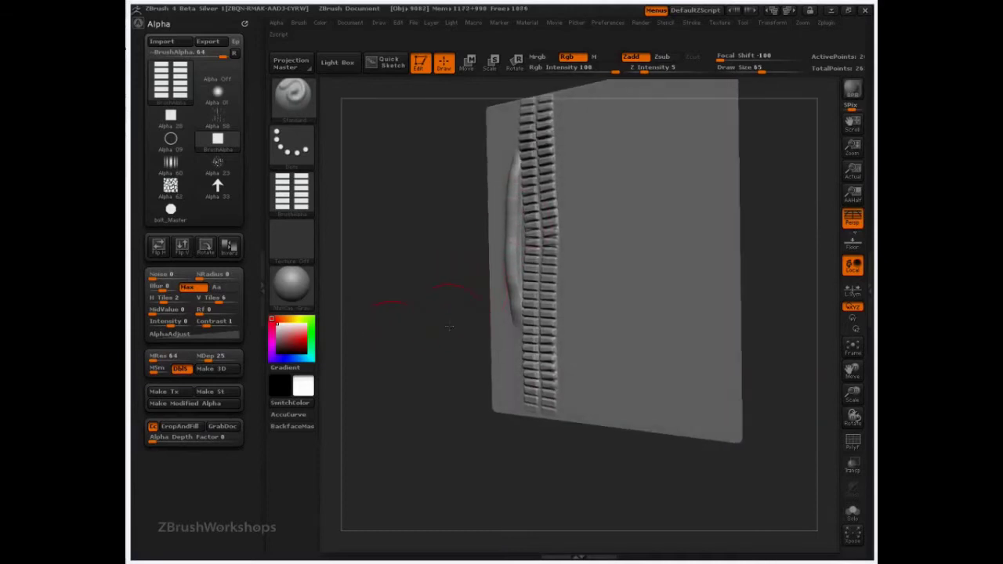
pyautogui.moveTo(449, 327); pyautogui.dragTo(454, 321)
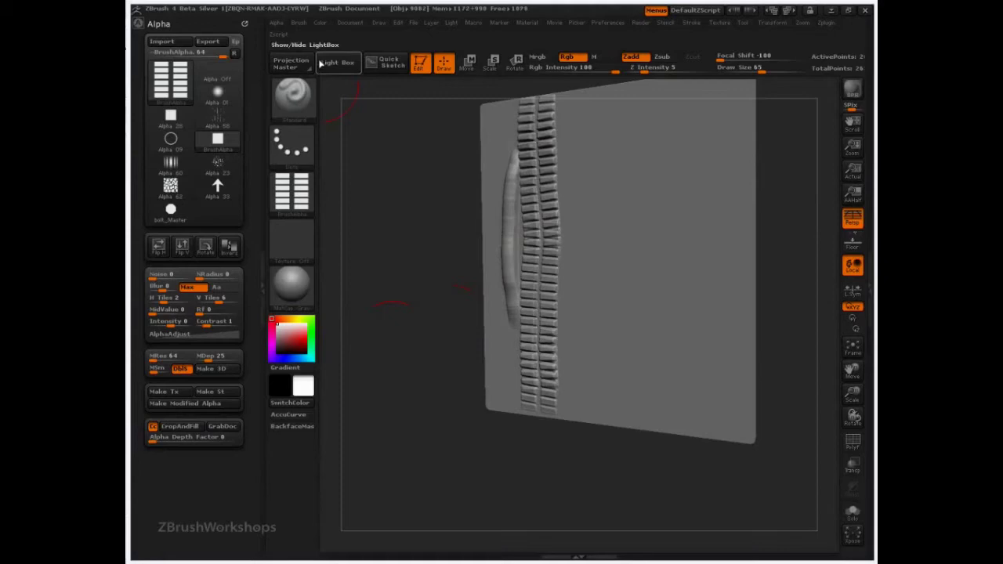
# Look over the brush's Modifiers settings and sculpt a second two-column stroke beside the first tiled one
pyautogui.click(300, 24)
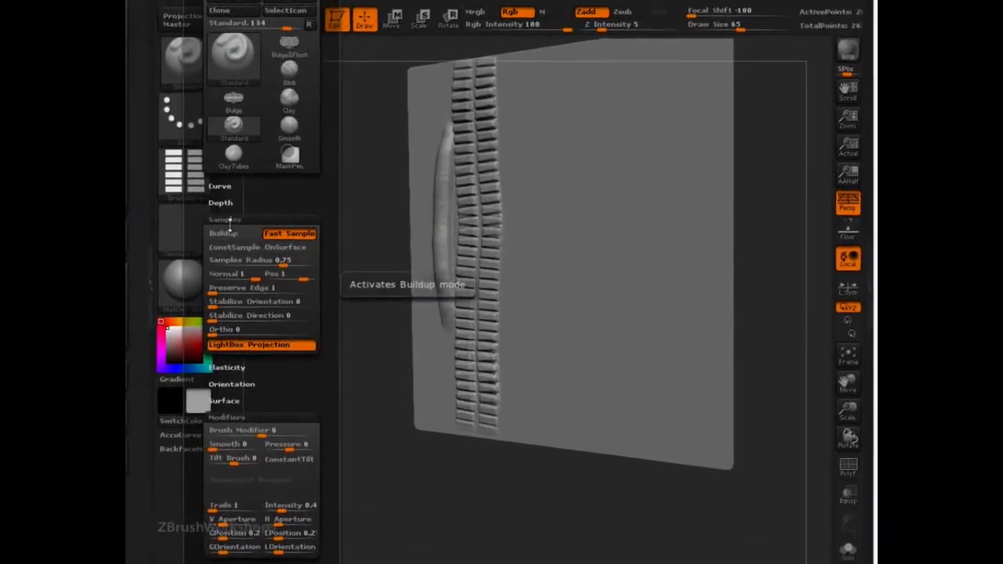
pyautogui.click(329, 232)
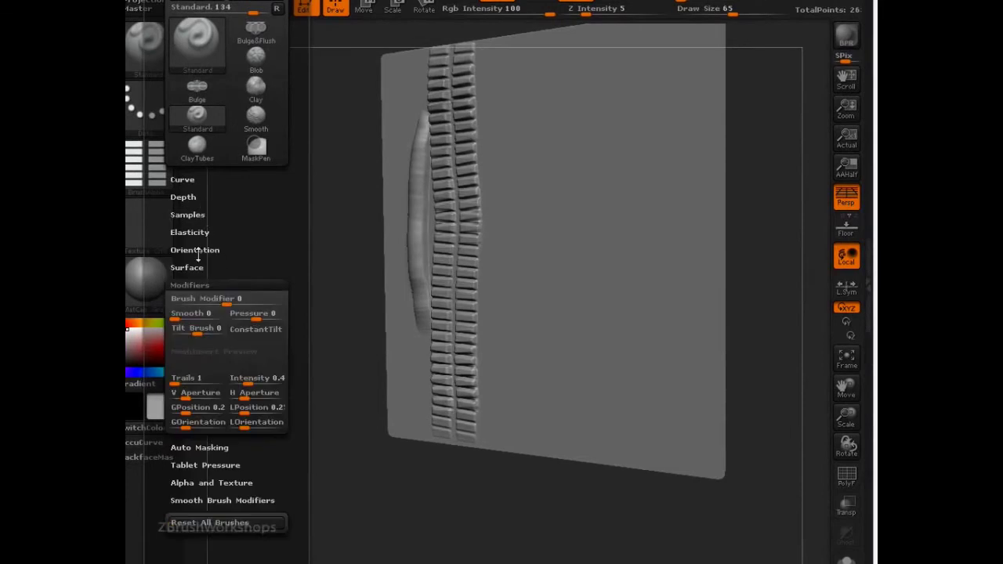
pyautogui.click(192, 285)
pyautogui.click(192, 285)
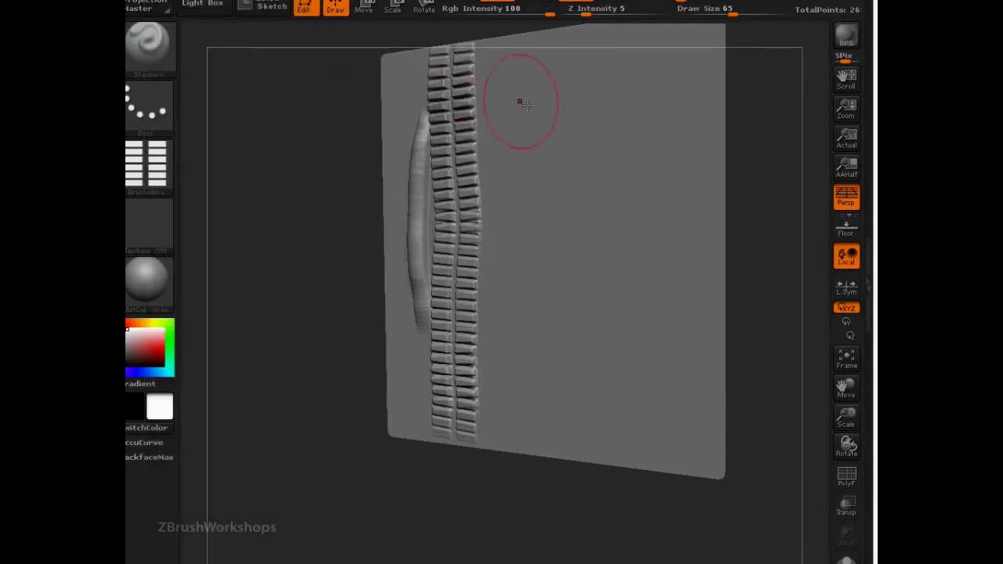
pyautogui.moveTo(260, 259); pyautogui.dragTo(286, 264)
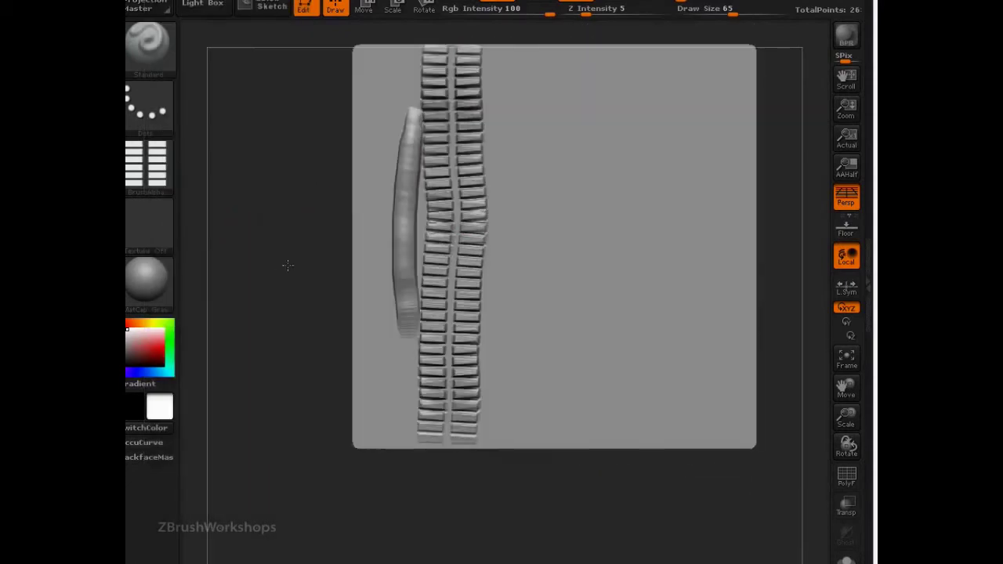
pyautogui.keyDown('alt'); pyautogui.moveTo(275, 197); pyautogui.dragTo(247, 279); pyautogui.keyUp('alt')
pyautogui.moveTo(506, 137)
pyautogui.mouseDown()
pyautogui.moveTo(517, 228)
pyautogui.moveTo(504, 319)
pyautogui.moveTo(502, 529)
pyautogui.mouseUp()
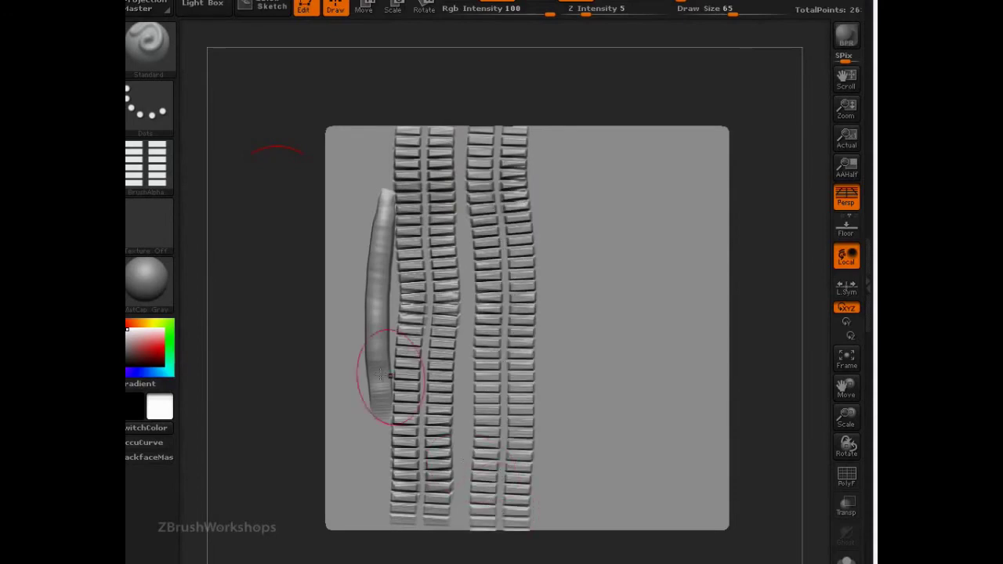
pyautogui.moveTo(287, 363)
pyautogui.mouseDown()
pyautogui.moveTo(252, 358)
pyautogui.moveTo(358, 371)
pyautogui.moveTo(341, 358)
pyautogui.moveTo(307, 358)
pyautogui.moveTo(329, 325)
pyautogui.mouseUp()
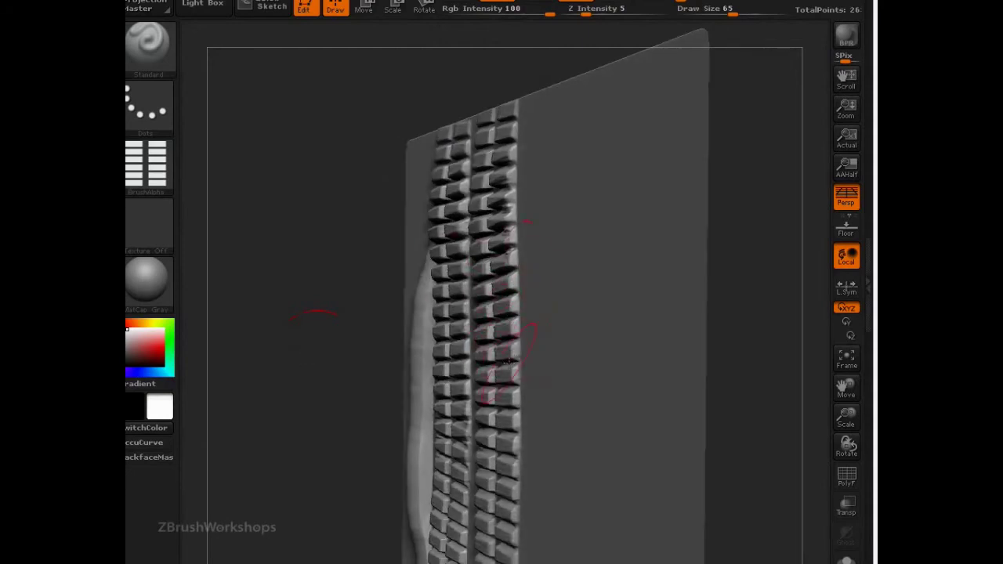
# Set Tilt Brush to 50, sculpt a third two-column stroke down the plane, and compare its slanted tiles from the side
pyautogui.moveTo(786, 334)
pyautogui.mouseDown()
pyautogui.moveTo(734, 313)
pyautogui.moveTo(754, 340)
pyautogui.moveTo(755, 329)
pyautogui.mouseUp()
pyautogui.keyDown('alt'); pyautogui.moveTo(751, 100); pyautogui.dragTo(649, 66); pyautogui.keyUp('alt')
pyautogui.moveTo(196, 0)
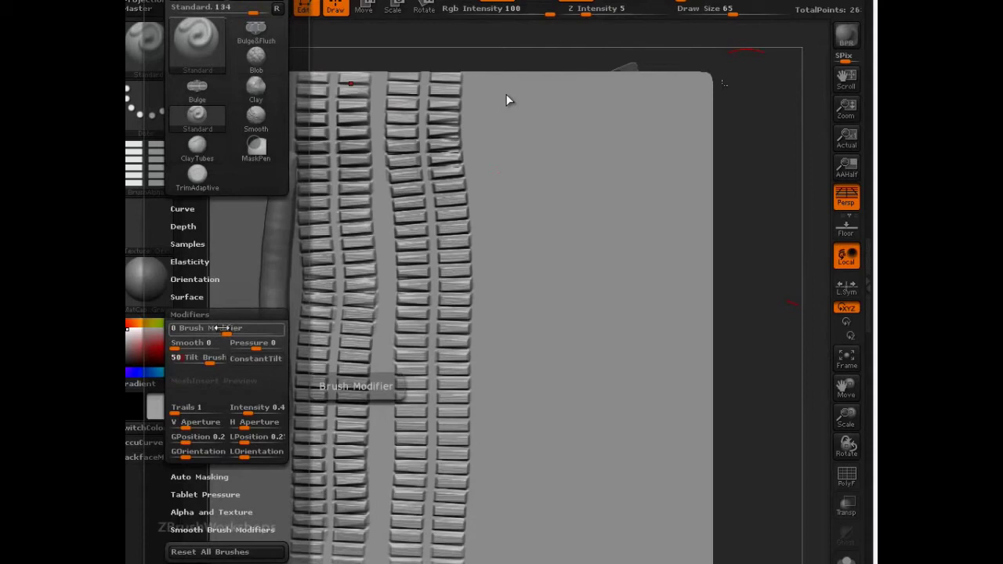
pyautogui.moveTo(527, 105); pyautogui.dragTo(529, 560)
pyautogui.moveTo(746, 193); pyautogui.dragTo(793, 353)
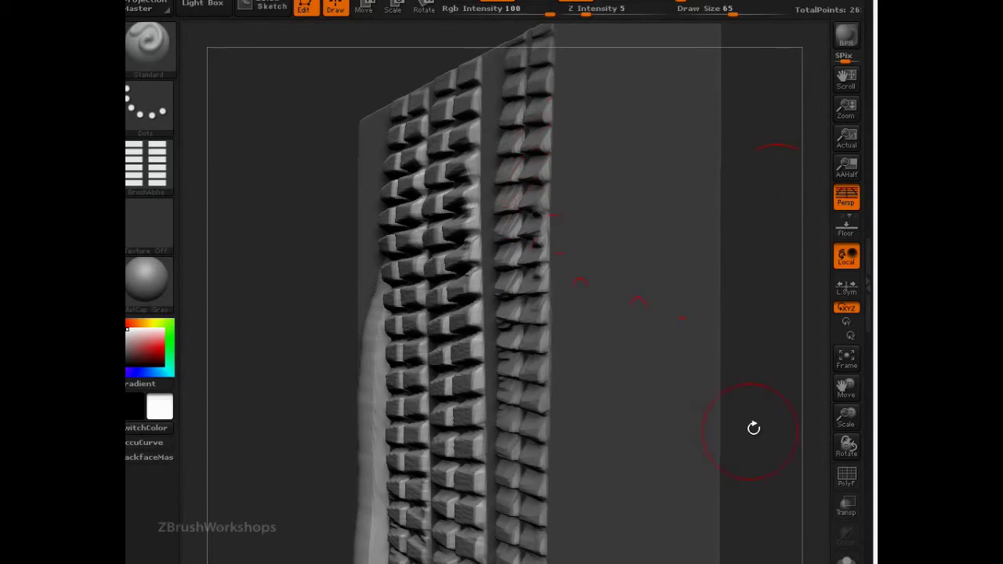
pyautogui.moveTo(753, 428); pyautogui.dragTo(651, 169)
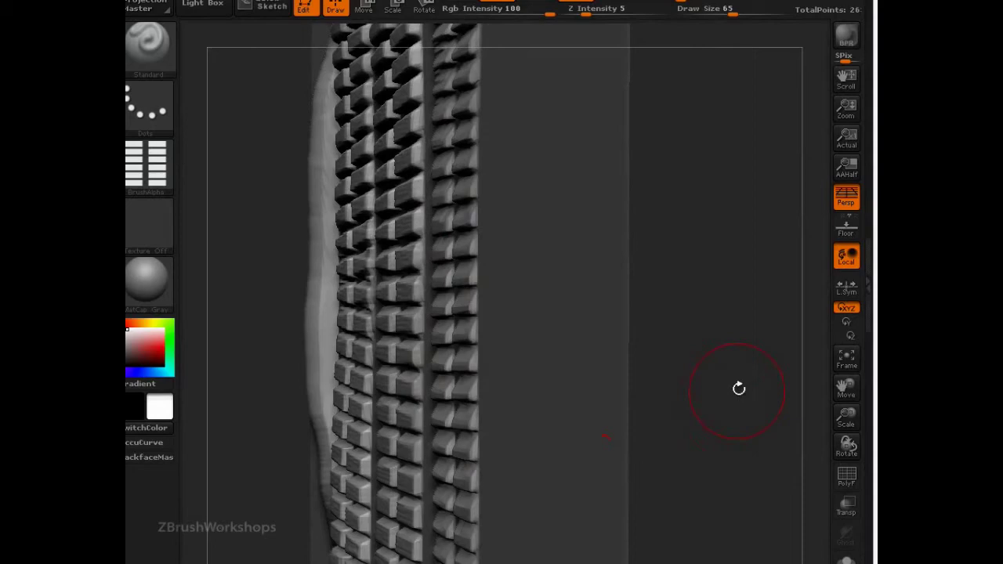
pyautogui.moveTo(739, 388)
pyautogui.mouseDown()
pyautogui.moveTo(656, 293)
pyautogui.moveTo(697, 289)
pyautogui.moveTo(701, 236)
pyautogui.moveTo(734, 152)
pyautogui.moveTo(734, 240)
pyautogui.moveTo(763, 355)
pyautogui.moveTo(772, 345)
pyautogui.moveTo(775, 359)
pyautogui.moveTo(665, 357)
pyautogui.mouseUp()
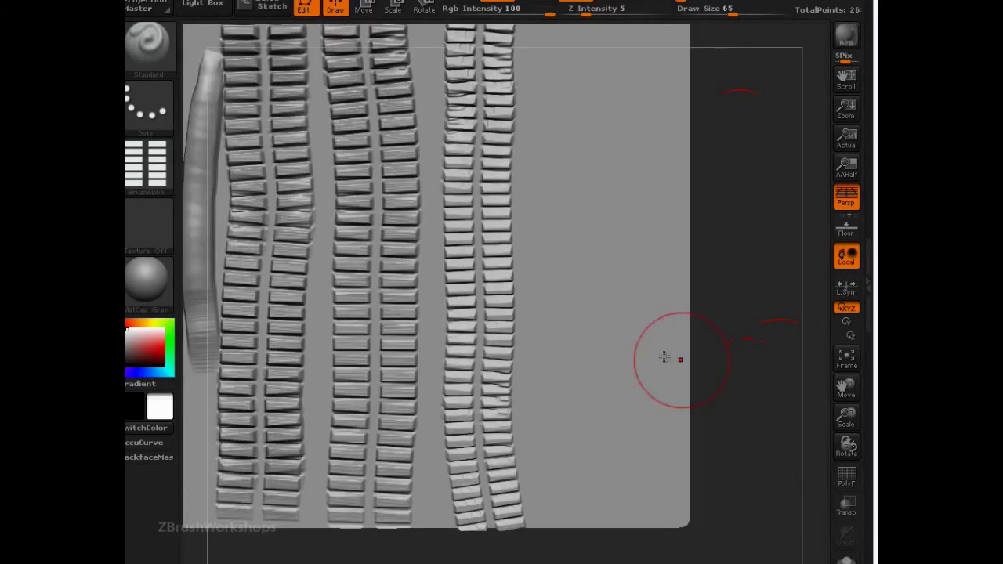
# Try a zigzagging two-column stroke on the empty part of the plane and undo it
pyautogui.moveTo(739, 224)
pyautogui.mouseDown()
pyautogui.moveTo(626, 159)
pyautogui.moveTo(604, 96)
pyautogui.moveTo(587, 203)
pyautogui.moveTo(588, 328)
pyautogui.mouseUp()
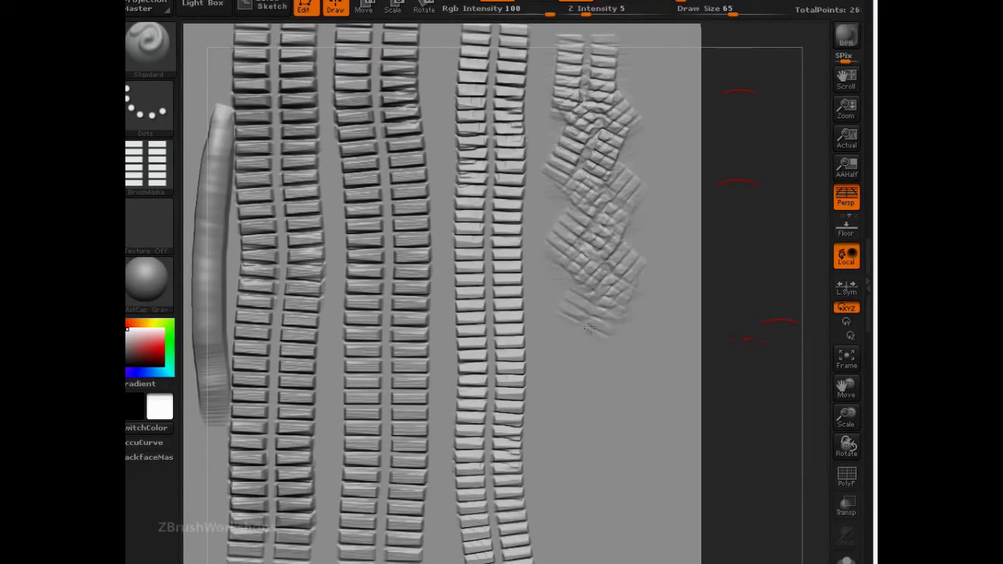
pyautogui.hotkey('ctrl', 'z')
pyautogui.moveTo(763, 261)
pyautogui.mouseDown()
pyautogui.moveTo(749, 249)
pyautogui.moveTo(750, 213)
pyautogui.moveTo(762, 223)
pyautogui.mouseUp()
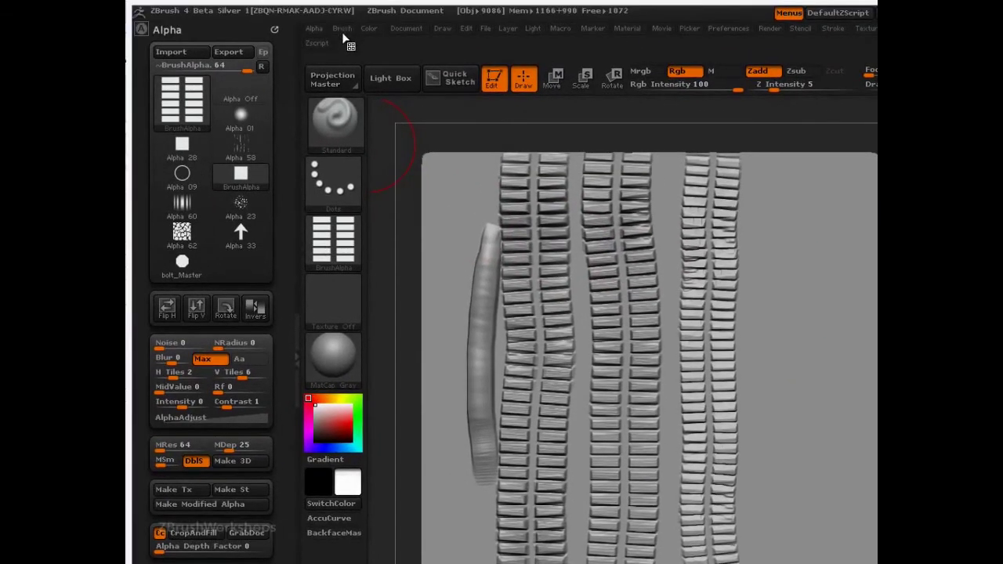
# Dock the Brush palette beside the canvas and set Stabilize Direction to 95 in its Samples settings
pyautogui.click(343, 31)
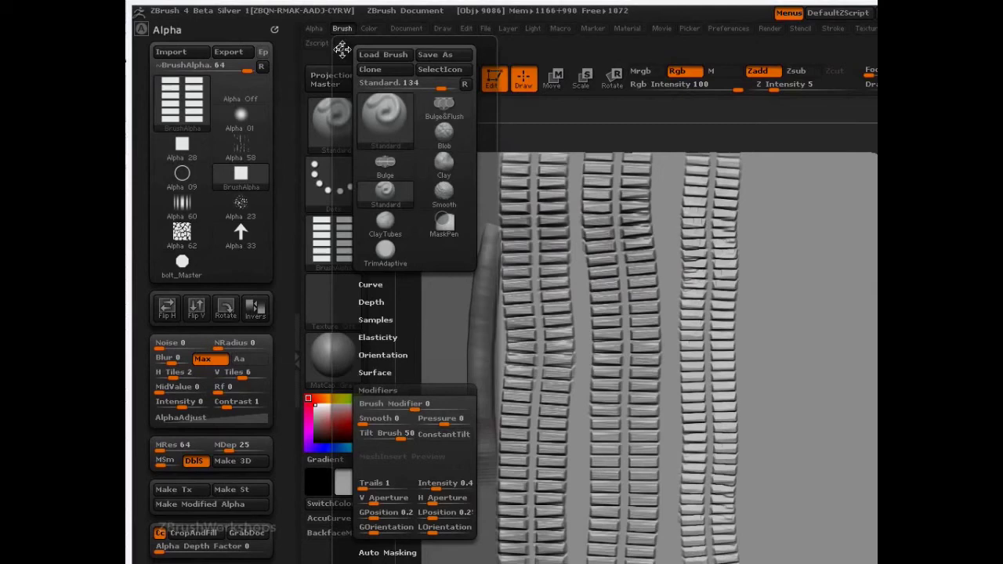
pyautogui.moveTo(343, 49)
pyautogui.mouseDown()
pyautogui.moveTo(266, 39)
pyautogui.moveTo(154, 177)
pyautogui.mouseUp()
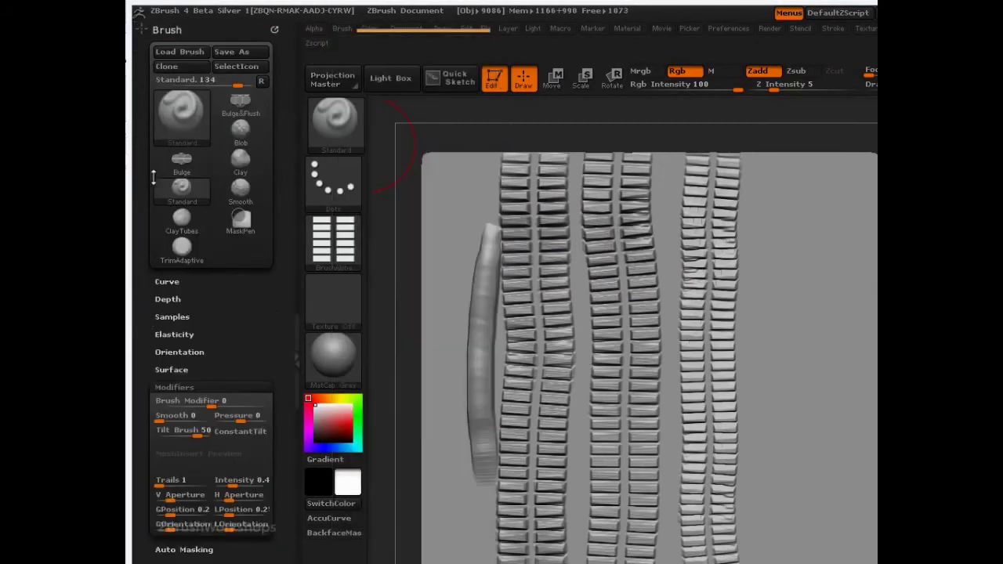
pyautogui.click(170, 388)
pyautogui.click(171, 316)
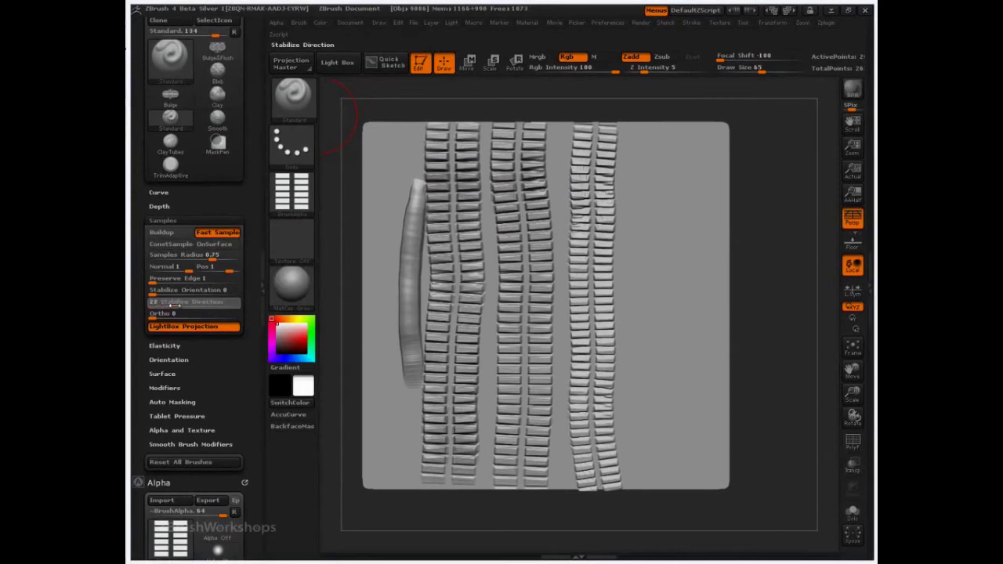
pyautogui.moveTo(232, 315); pyautogui.dragTo(233, 315)
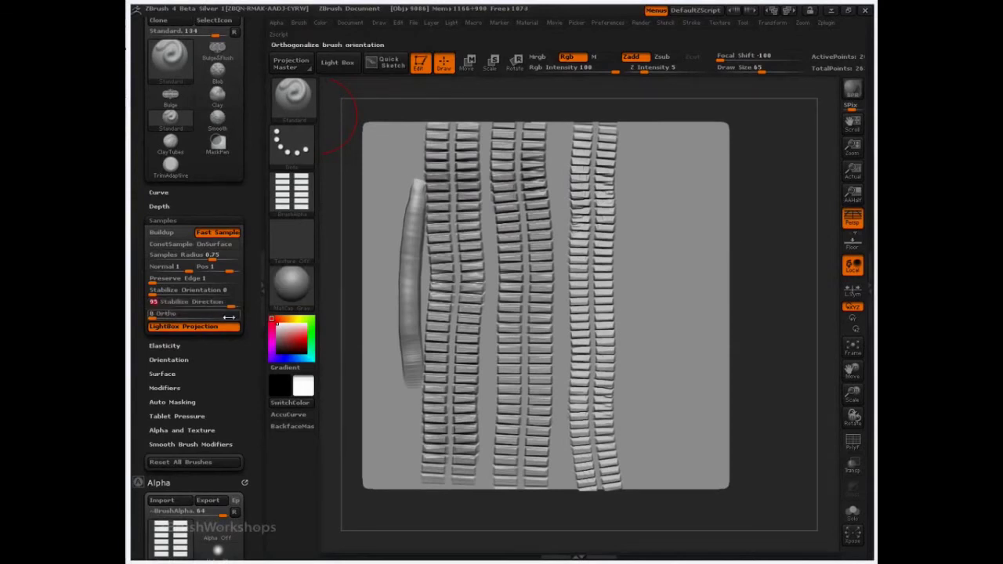
# Try a direction-stabilized two-column stroke on the empty part of the plane and undo it
pyautogui.moveTo(668, 143); pyautogui.dragTo(673, 494)
pyautogui.moveTo(799, 222)
pyautogui.mouseDown()
pyautogui.moveTo(757, 222)
pyautogui.moveTo(778, 224)
pyautogui.mouseUp()
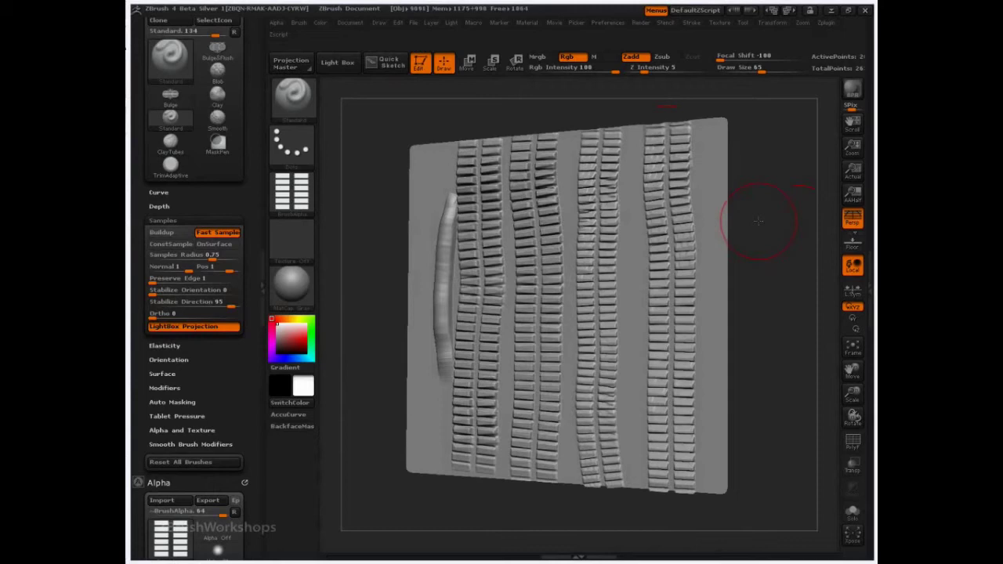
pyautogui.hotkey('ctrl', 'z')
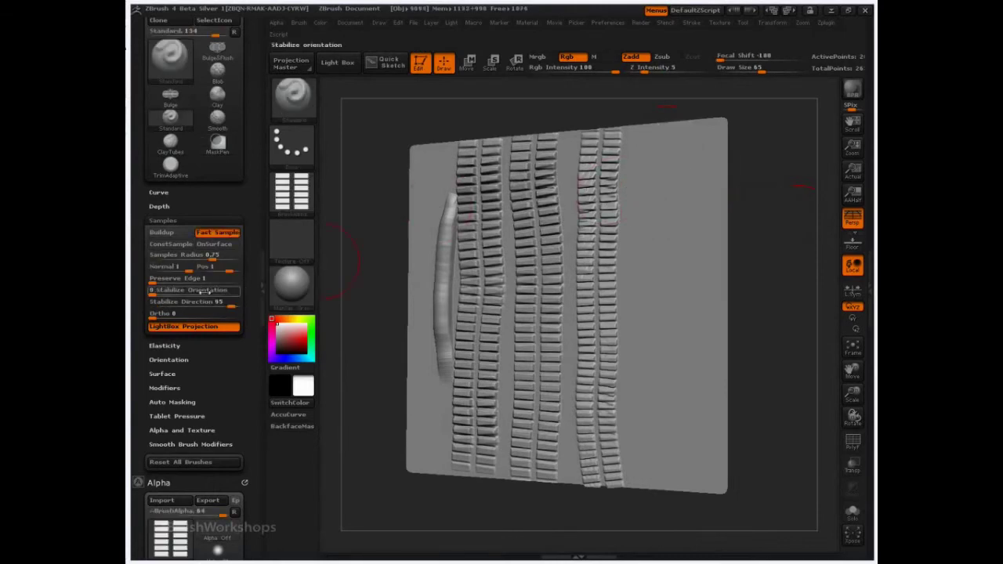
# Set Stabilize Orientation to 86 and sculpt a fourth two-column stroke down the plane
pyautogui.click(207, 291)
pyautogui.moveTo(785, 185); pyautogui.dragTo(805, 188)
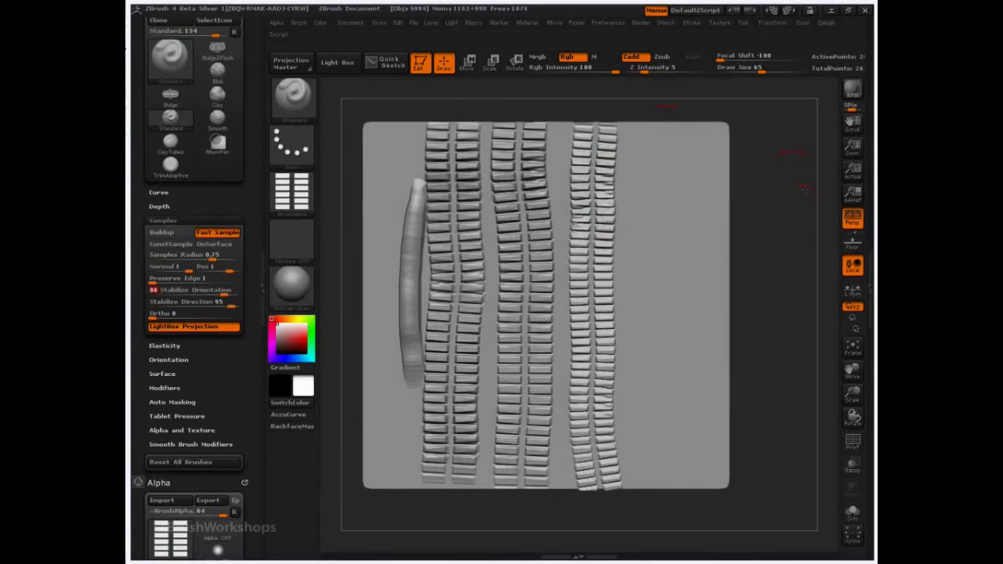
pyautogui.moveTo(658, 129); pyautogui.dragTo(659, 478)
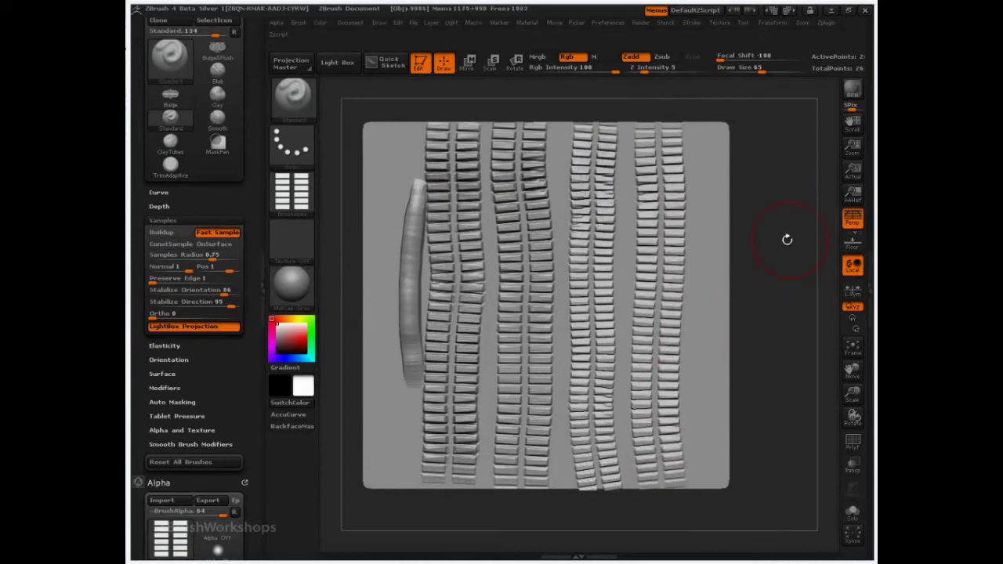
pyautogui.moveTo(786, 240); pyautogui.dragTo(742, 170)
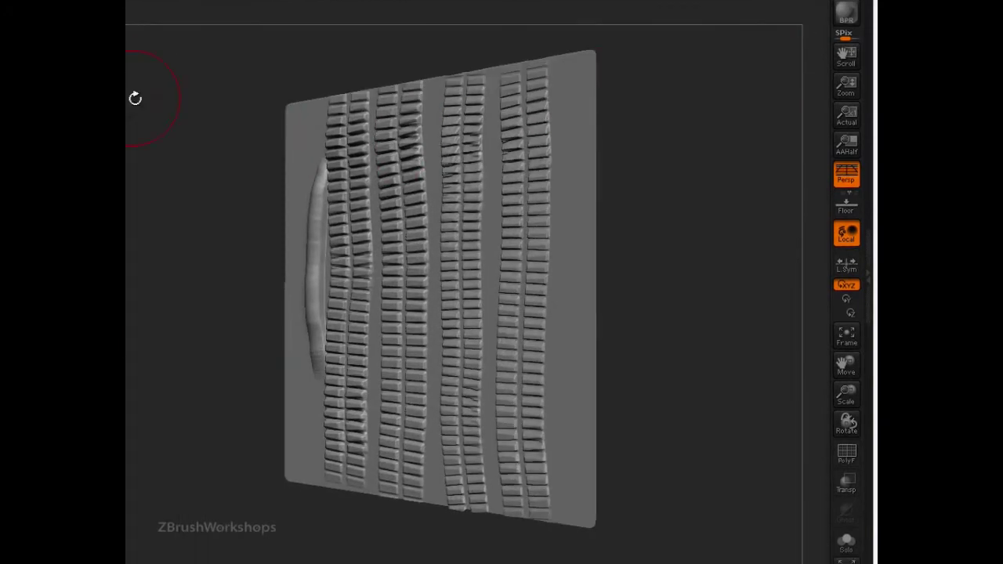
# Switch to the soldier model and isolate the central upper-back armour panel by painting a mask with Draw Size 16 and inverting it
pyautogui.click(821, 1)
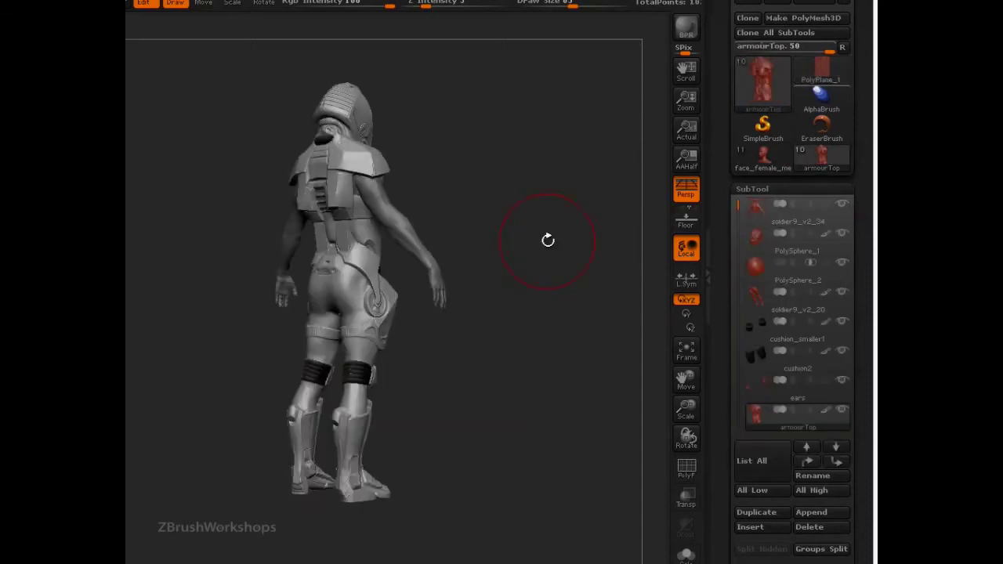
pyautogui.moveTo(547, 235); pyautogui.dragTo(557, 267)
pyautogui.keyDown('alt'); pyautogui.moveTo(657, 403); pyautogui.dragTo(542, 140); pyautogui.keyUp('alt')
pyautogui.moveTo(588, 392); pyautogui.dragTo(585, 407)
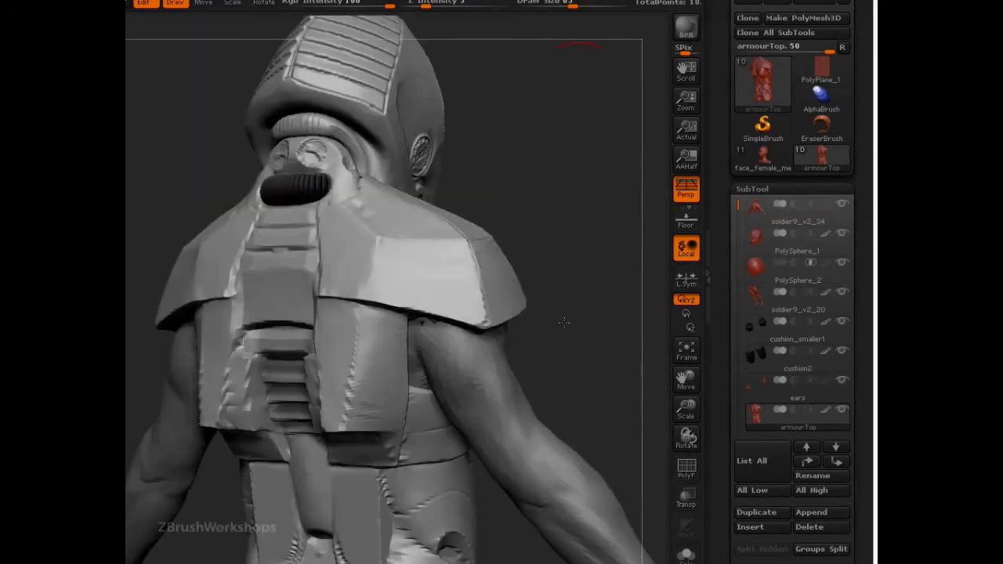
pyautogui.moveTo(580, 395); pyautogui.dragTo(339, 280)
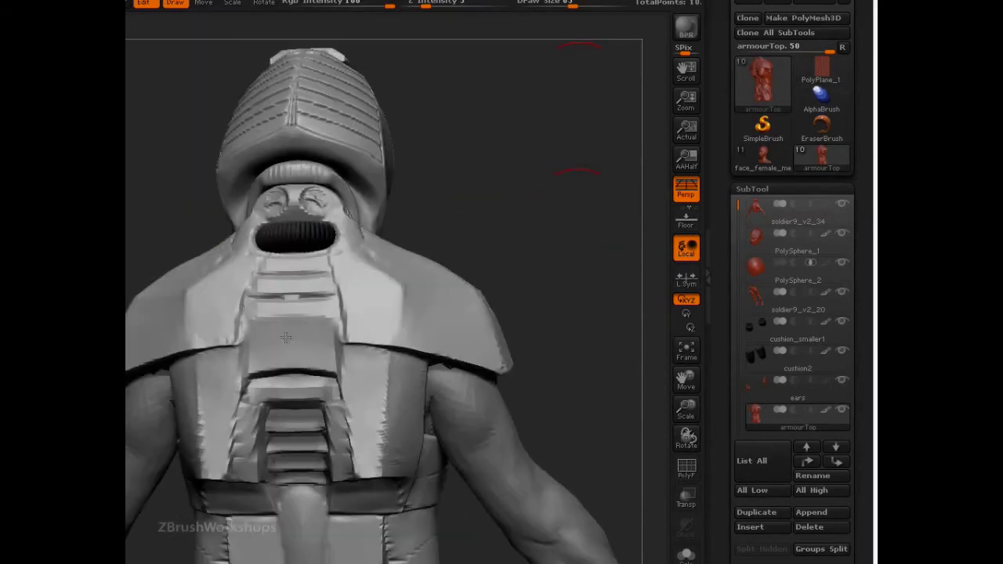
pyautogui.press('s')
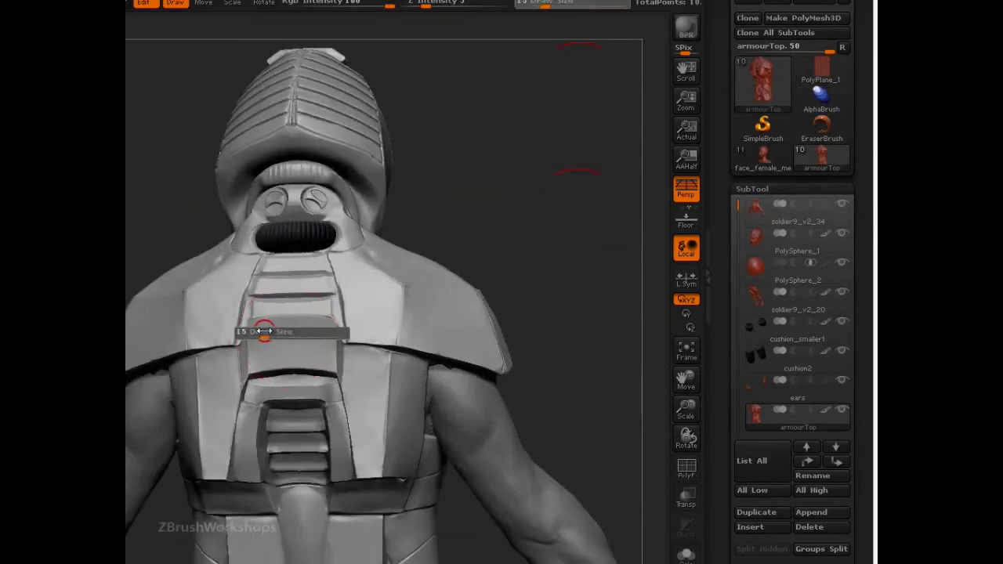
pyautogui.click(263, 331)
pyautogui.press('ctrl')
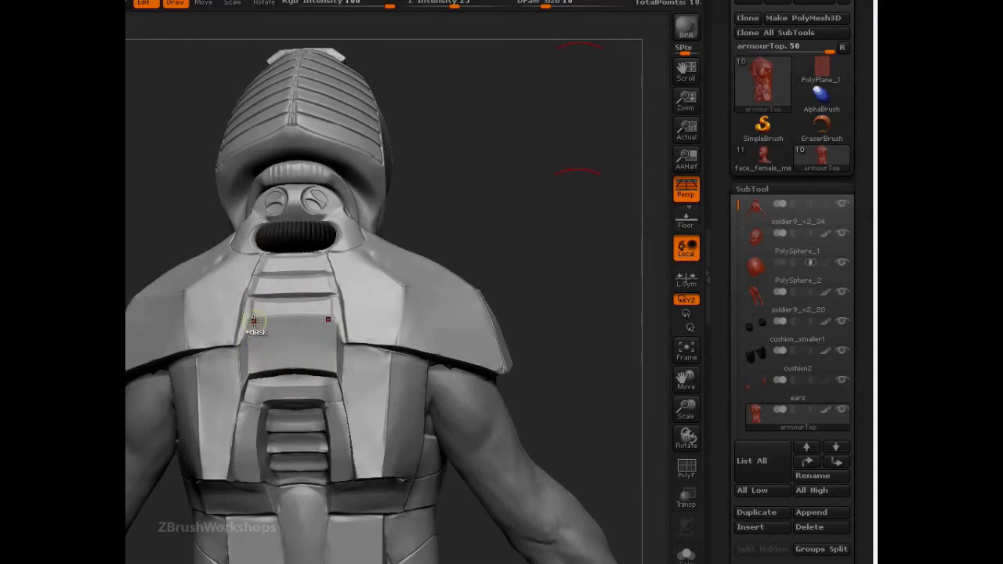
pyautogui.moveTo(254, 322)
pyautogui.keyDown('ctrl'); pyautogui.mouseDown()
pyautogui.moveTo(255, 368)
pyautogui.moveTo(326, 342)
pyautogui.moveTo(255, 323)
pyautogui.moveTo(292, 335)
pyautogui.mouseUp(); pyautogui.keyUp('ctrl')
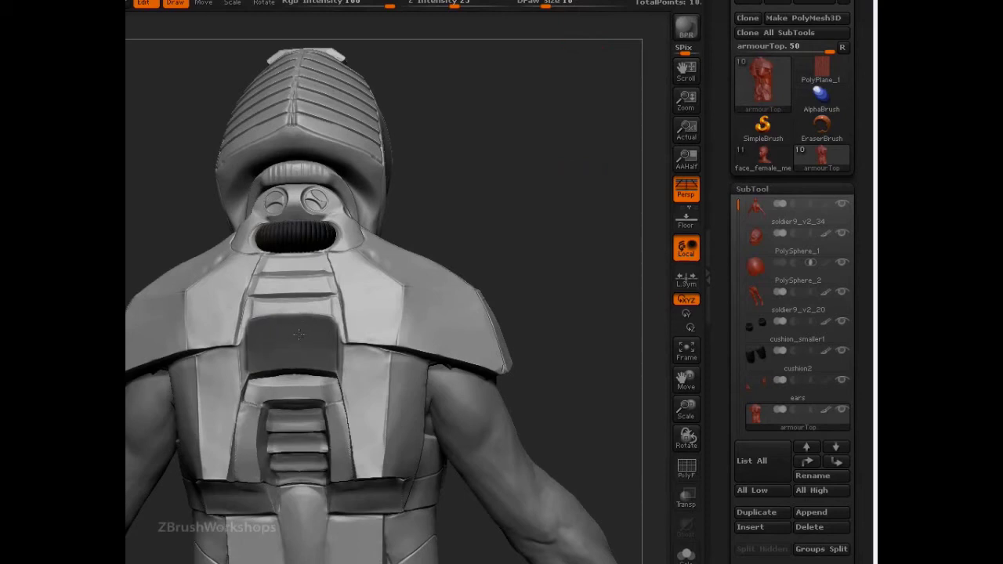
pyautogui.keyDown('ctrl'); pyautogui.click(541, 212); pyautogui.keyUp('ctrl')
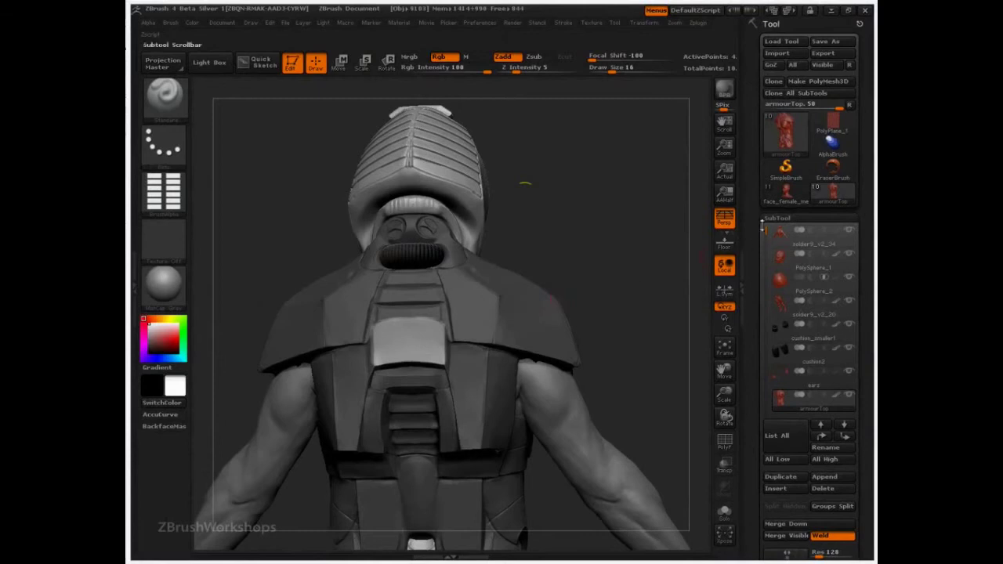
# Turn off View Mask in the tool's Masking settings to hide the mask's dark shading on the armour
pyautogui.click(776, 218)
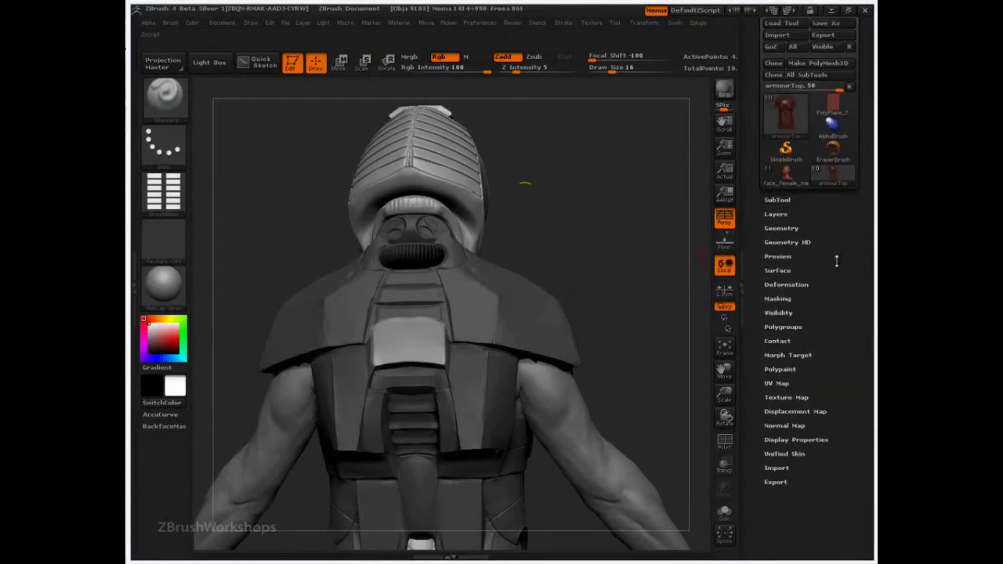
pyautogui.click(778, 274)
pyautogui.click(788, 289)
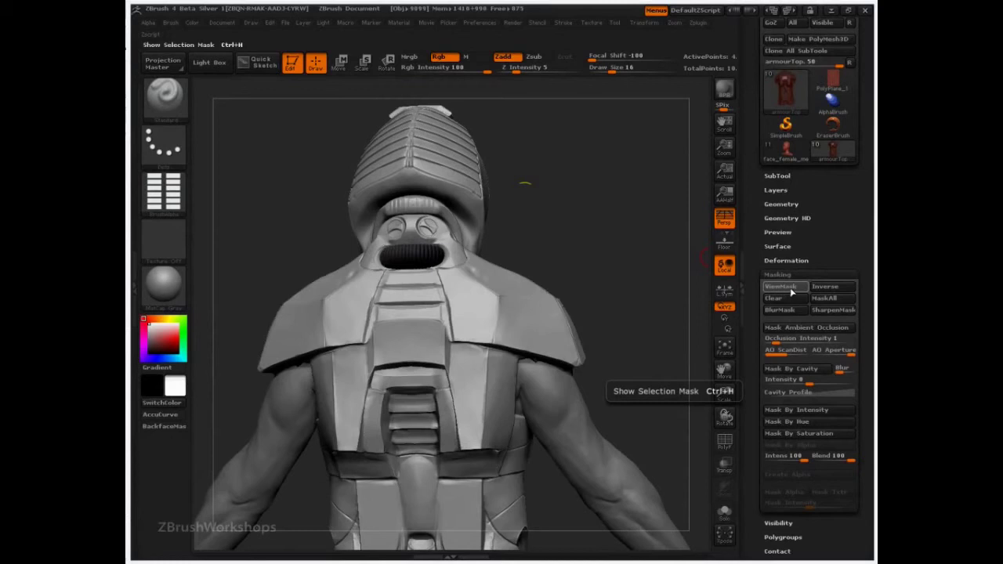
pyautogui.click(790, 290)
pyautogui.click(791, 288)
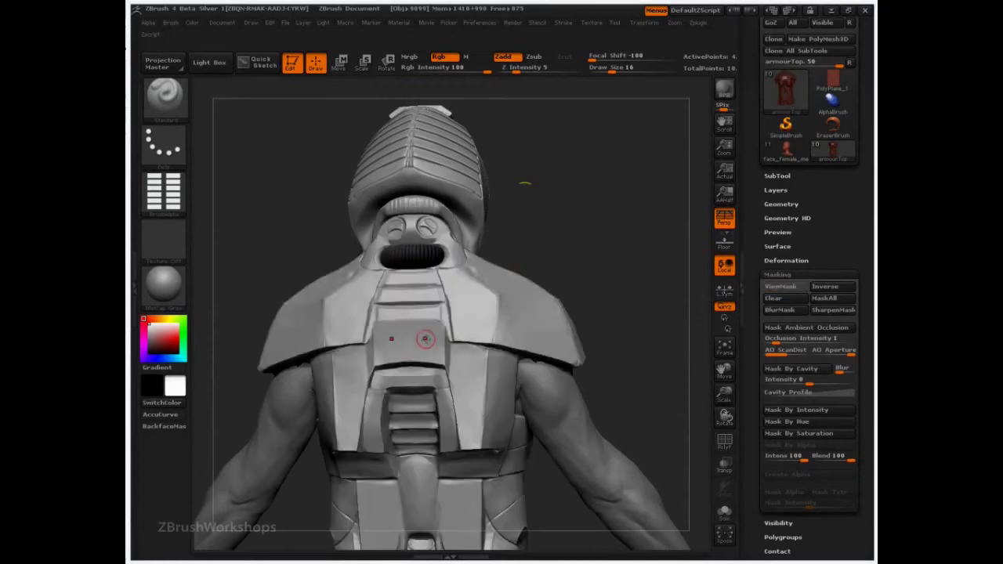
# Try a two-column tiled stroke down the unmasked back panel with Draw Size 59 and undo it
pyautogui.press('s')
pyautogui.moveTo(405, 347); pyautogui.dragTo(426, 343)
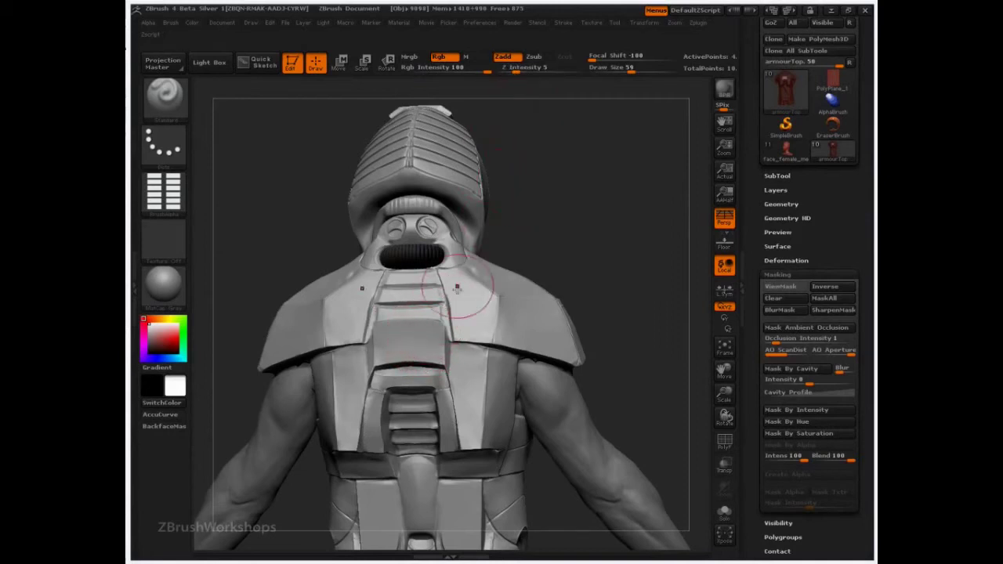
pyautogui.moveTo(427, 325); pyautogui.dragTo(429, 362)
pyautogui.press('ctrl')
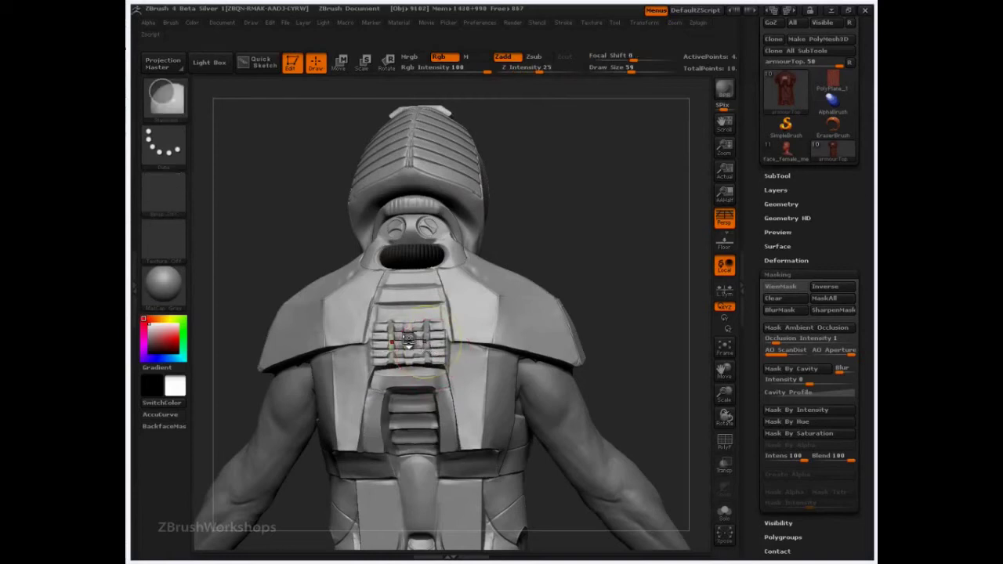
# Try more freehand tiled strokes with smoothing on the central back panel and undo them
pyautogui.keyDown('shift'); pyautogui.moveTo(404, 326); pyautogui.dragTo(404, 327); pyautogui.keyUp('shift')
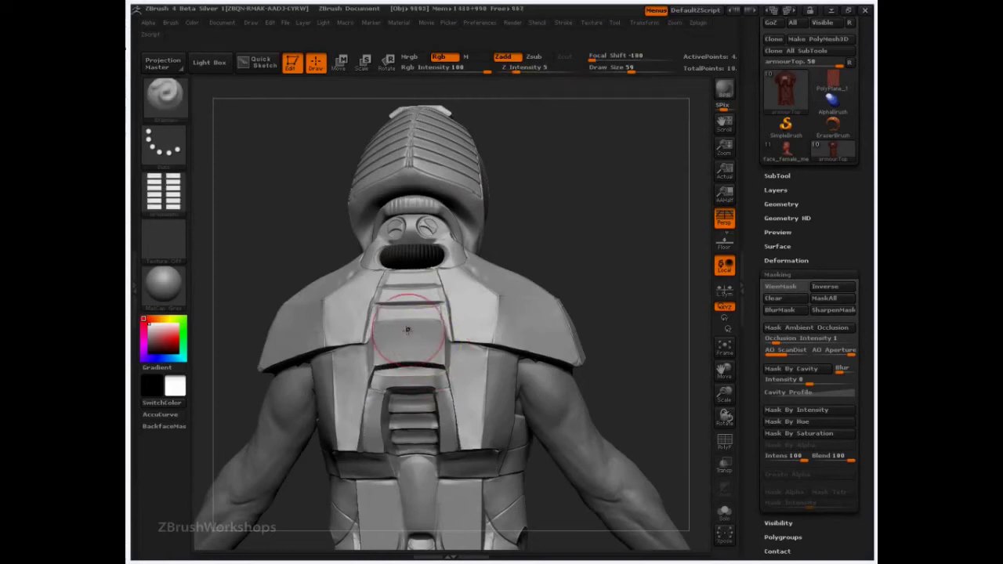
pyautogui.press('shift')
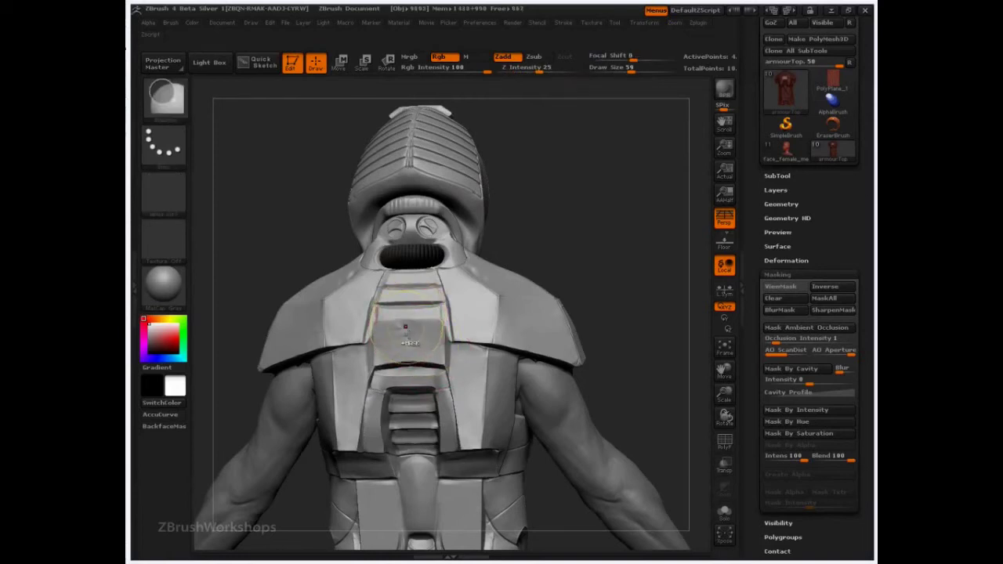
pyautogui.keyDown('shift'); pyautogui.moveTo(405, 326); pyautogui.dragTo(407, 323); pyautogui.keyUp('shift')
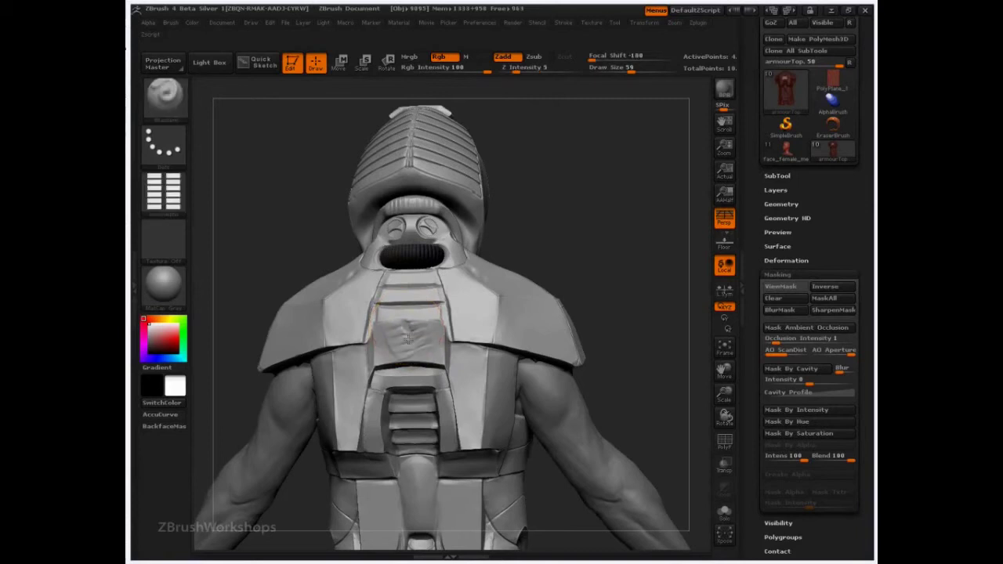
pyautogui.press('shift')
pyautogui.hotkey('ctrl', 'z')
pyautogui.hotkey('ctrl', 'z')
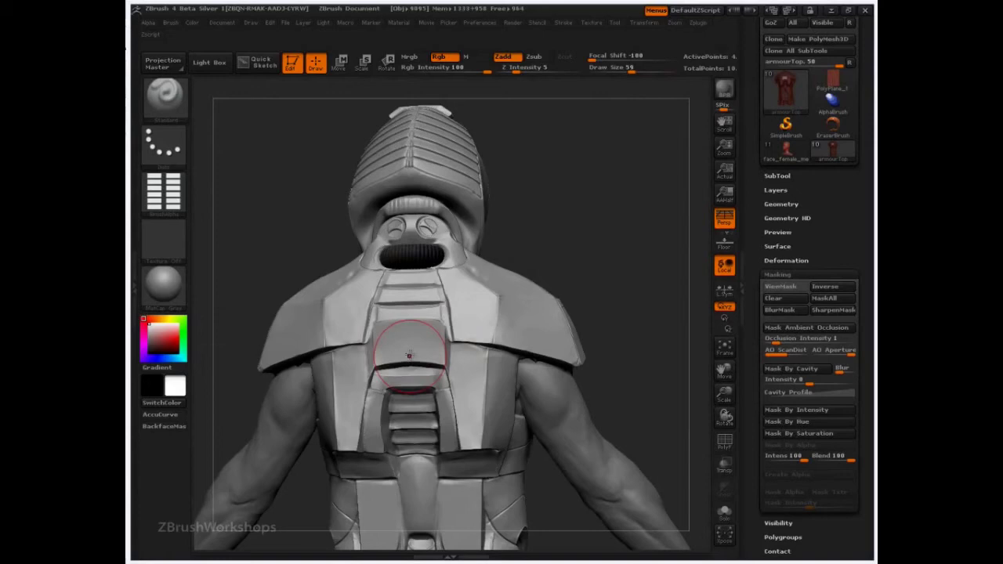
# Try the two-column stroke again on the back panel, enlarge the brush to Draw Size 225 for another attempt, and undo both
pyautogui.moveTo(544, 227); pyautogui.dragTo(607, 181)
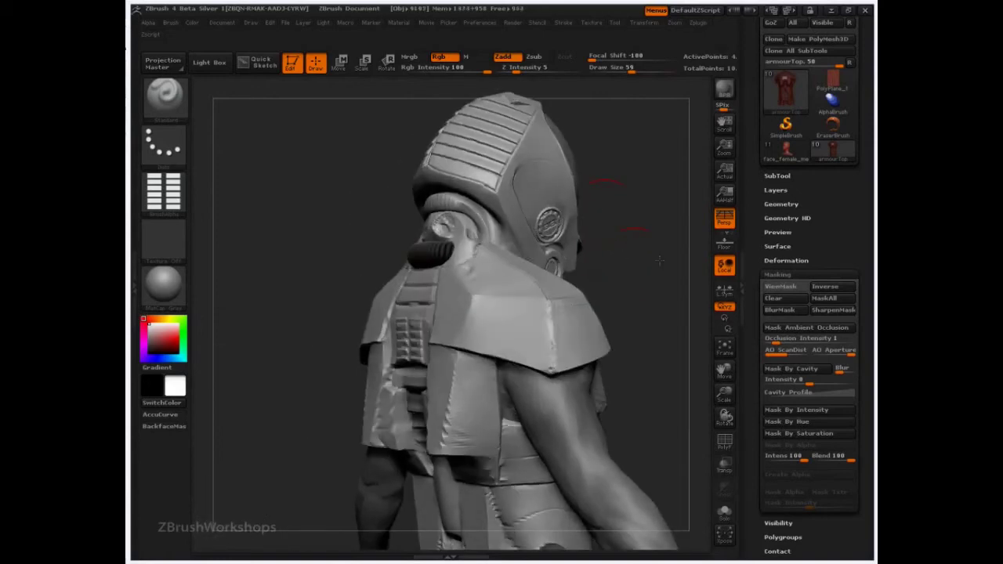
pyautogui.moveTo(622, 255); pyautogui.dragTo(641, 249)
pyautogui.moveTo(495, 296)
pyautogui.keyDown('shift'); pyautogui.mouseDown()
pyautogui.moveTo(441, 336)
pyautogui.moveTo(449, 329)
pyautogui.mouseUp(); pyautogui.keyUp('shift')
pyautogui.hotkey('ctrl', 'z')
pyautogui.press('s')
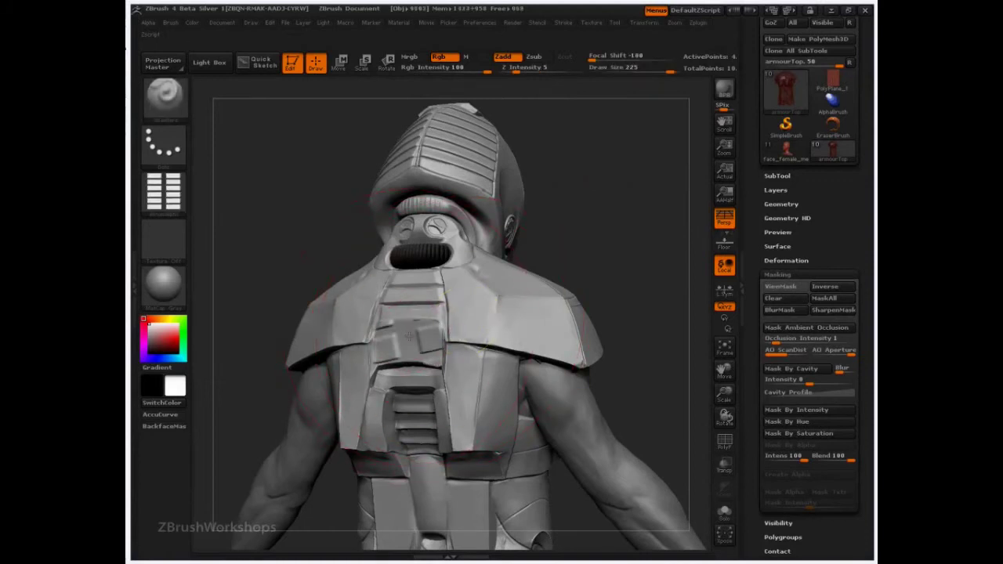
pyautogui.press('ctrl')
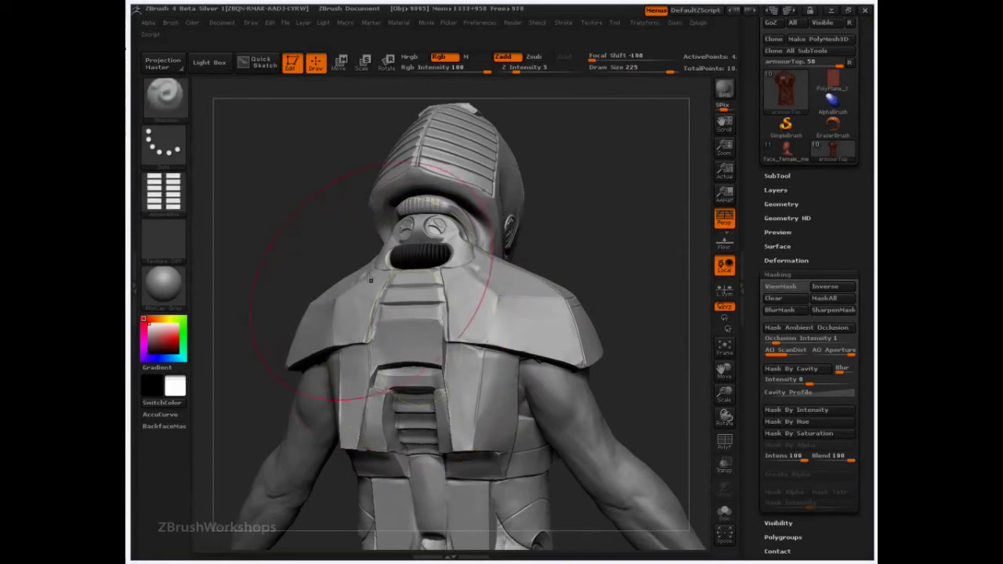
# Set the alpha's horizontal tiles to 1, try a stroke on the back panel with Draw Size 177, and undo that stroke
pyautogui.click(148, 22)
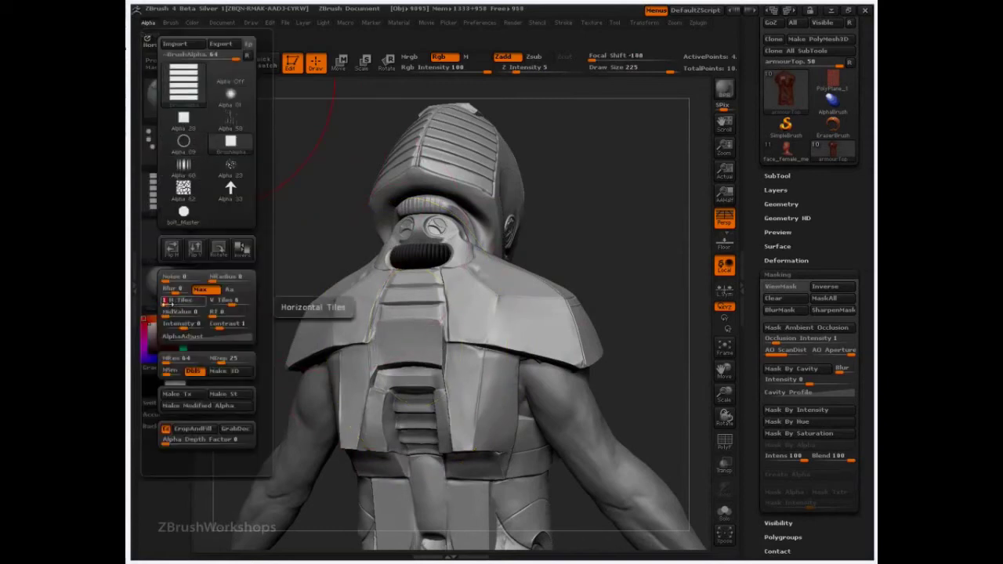
pyautogui.press('s')
pyautogui.moveTo(410, 344); pyautogui.dragTo(403, 342)
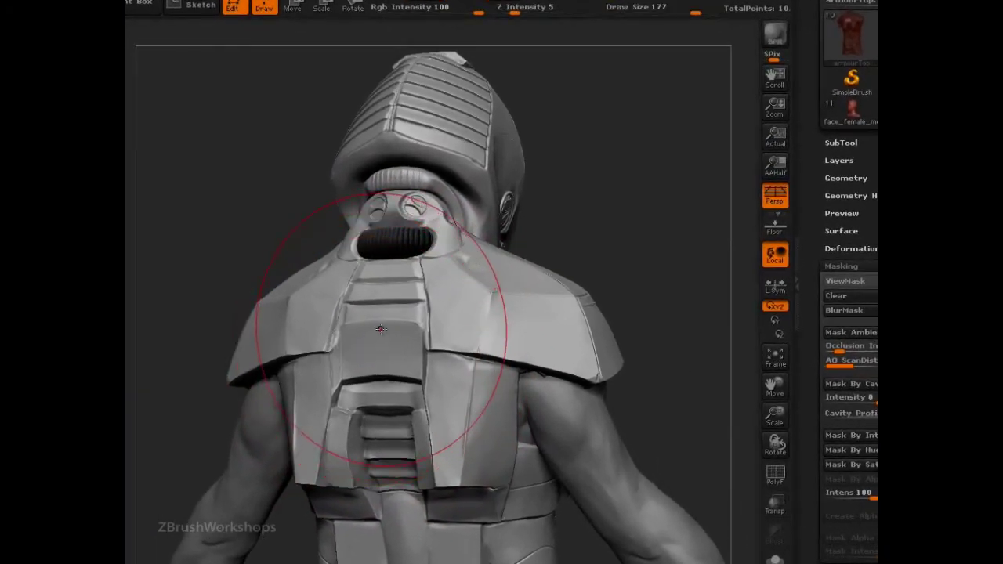
pyautogui.press('ctrl')
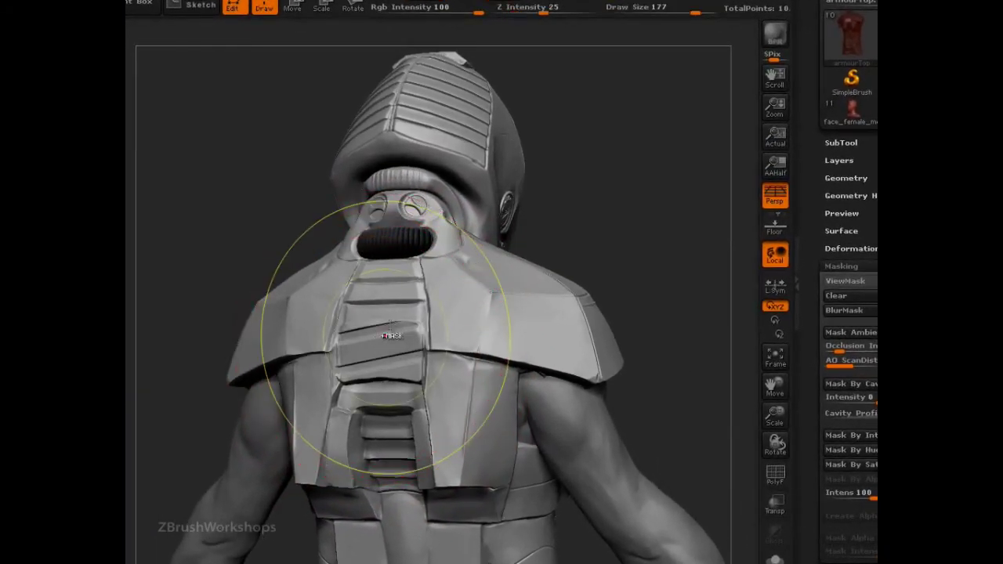
pyautogui.hotkey('ctrl', 'z')
# Set Draw Size to 125 and sculpt a straight single-column stroke down the central back panel to form raised horizontal bars
pyautogui.press('s')
pyautogui.moveTo(369, 338); pyautogui.dragTo(352, 343)
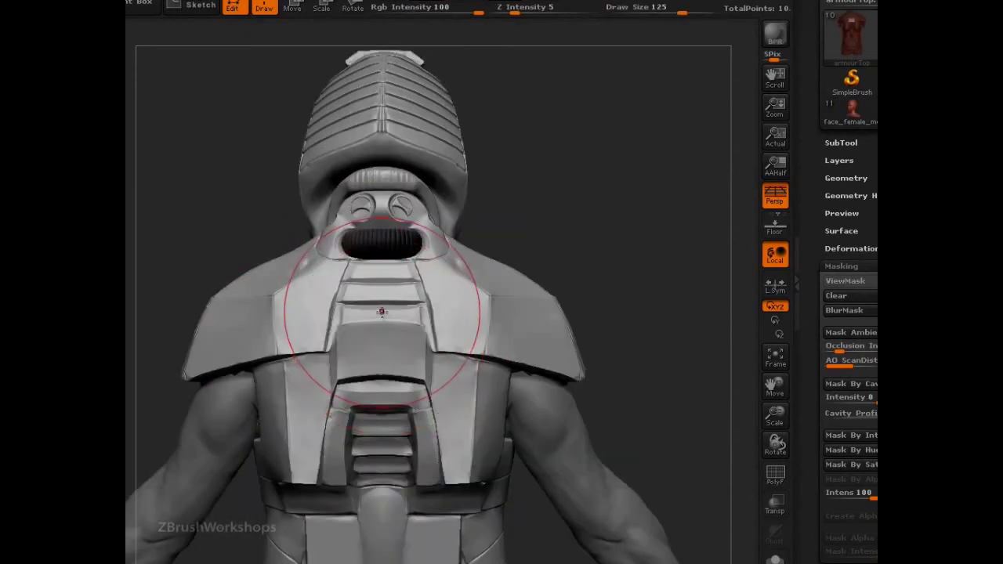
pyautogui.moveTo(381, 316); pyautogui.dragTo(380, 361)
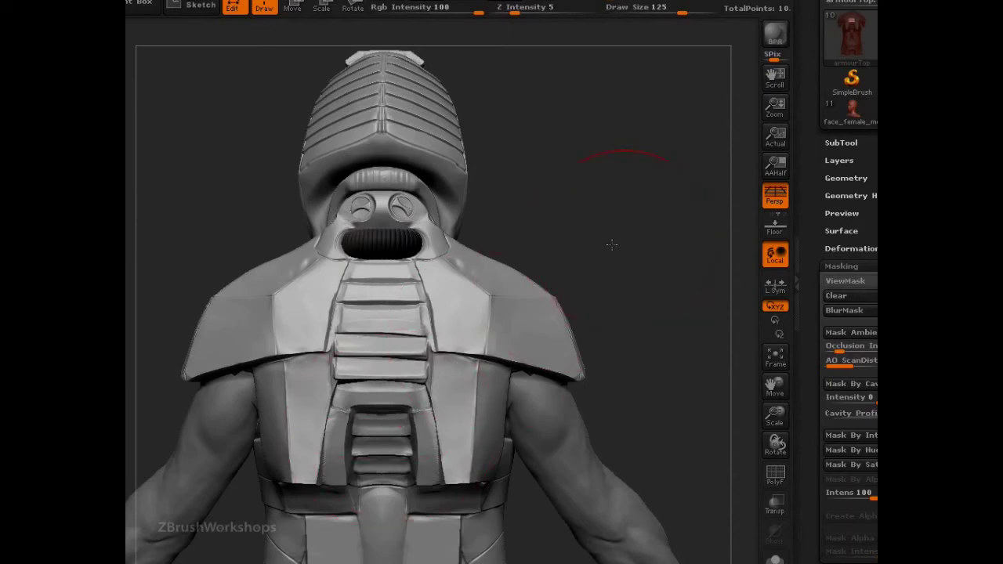
# Reduce Draw Size to 30 and assign another Smooth brush variant as the smoothing brush for the new bars
pyautogui.moveTo(612, 246)
pyautogui.mouseDown()
pyautogui.moveTo(584, 243)
pyautogui.moveTo(338, 330)
pyautogui.mouseUp()
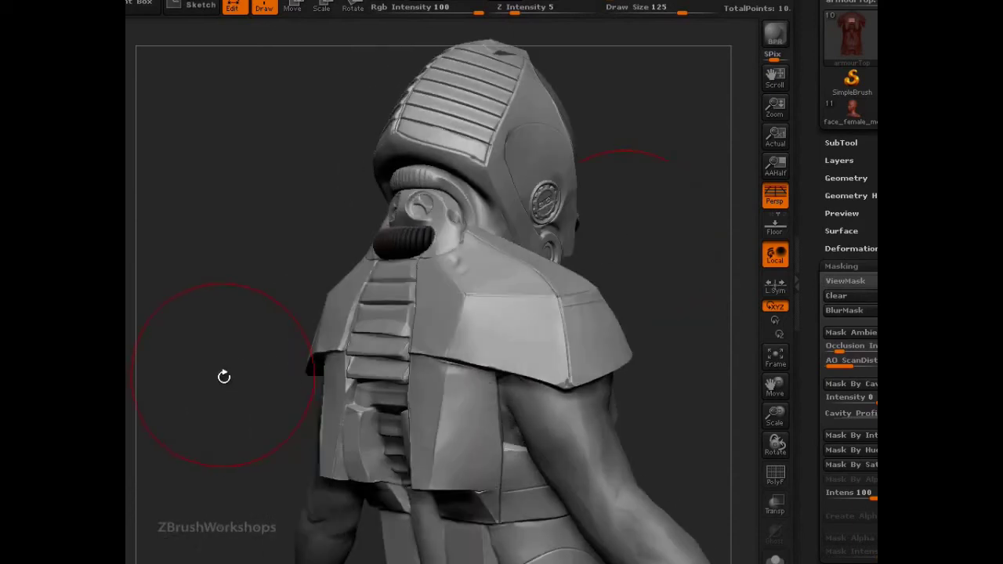
pyautogui.moveTo(225, 379)
pyautogui.mouseDown()
pyautogui.moveTo(369, 360)
pyautogui.moveTo(381, 340)
pyautogui.moveTo(342, 340)
pyautogui.mouseUp()
pyautogui.press('s')
pyautogui.keyDown('alt'); pyautogui.moveTo(302, 391); pyautogui.dragTo(438, 393); pyautogui.keyUp('alt')
pyautogui.keyDown('alt'); pyautogui.moveTo(376, 388); pyautogui.dragTo(408, 397); pyautogui.keyUp('alt')
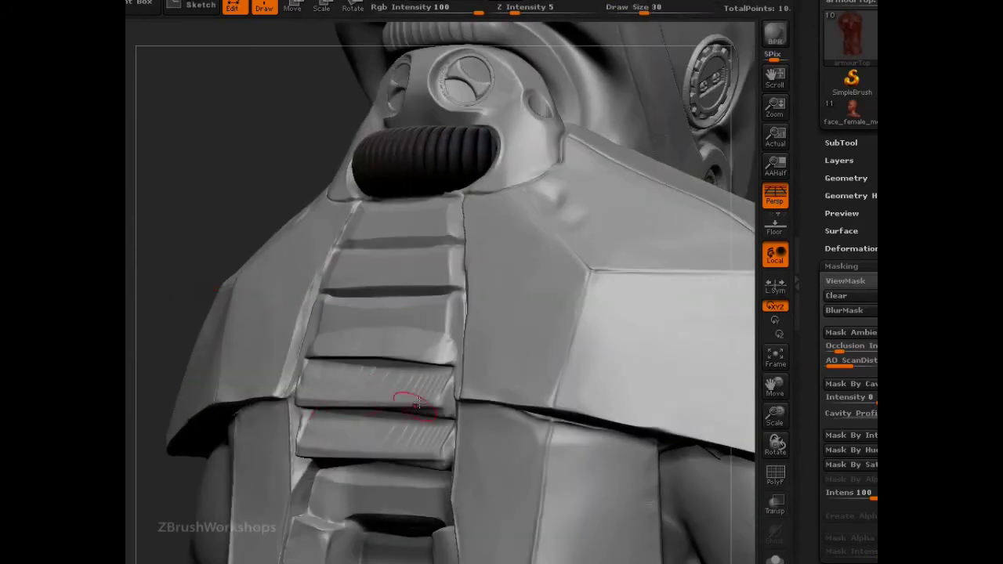
pyautogui.press('b')
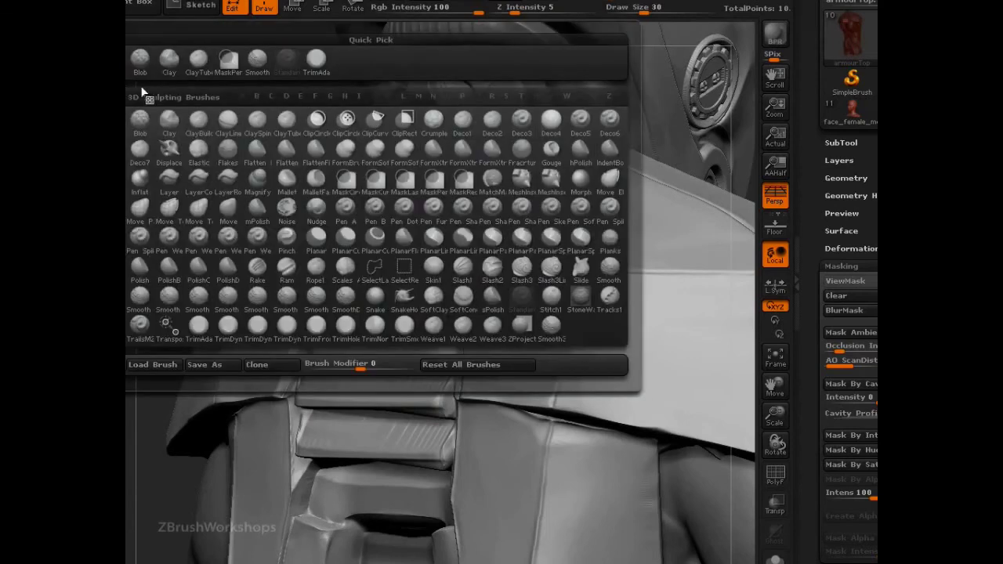
pyautogui.click(347, 303)
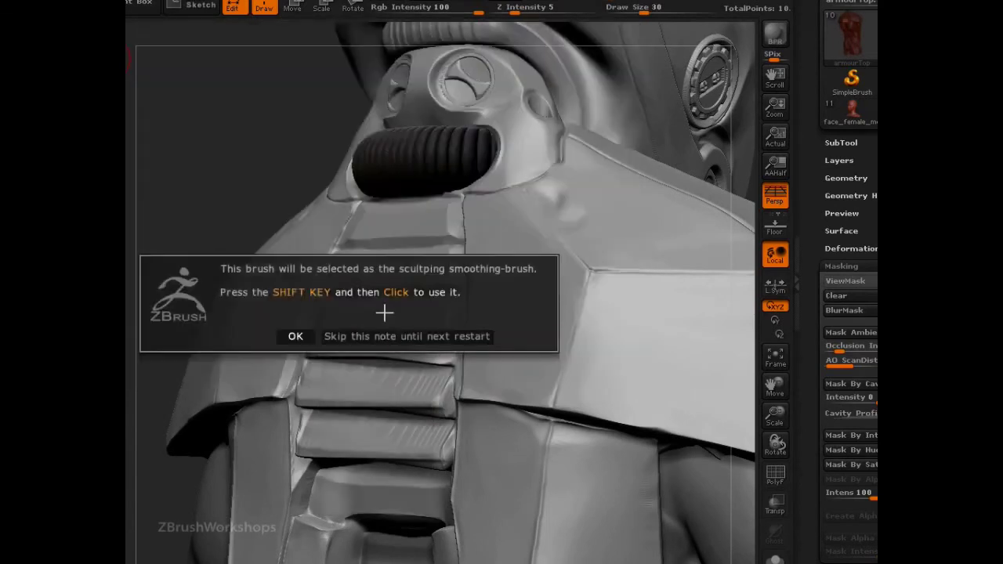
pyautogui.click(296, 336)
pyautogui.press('shift')
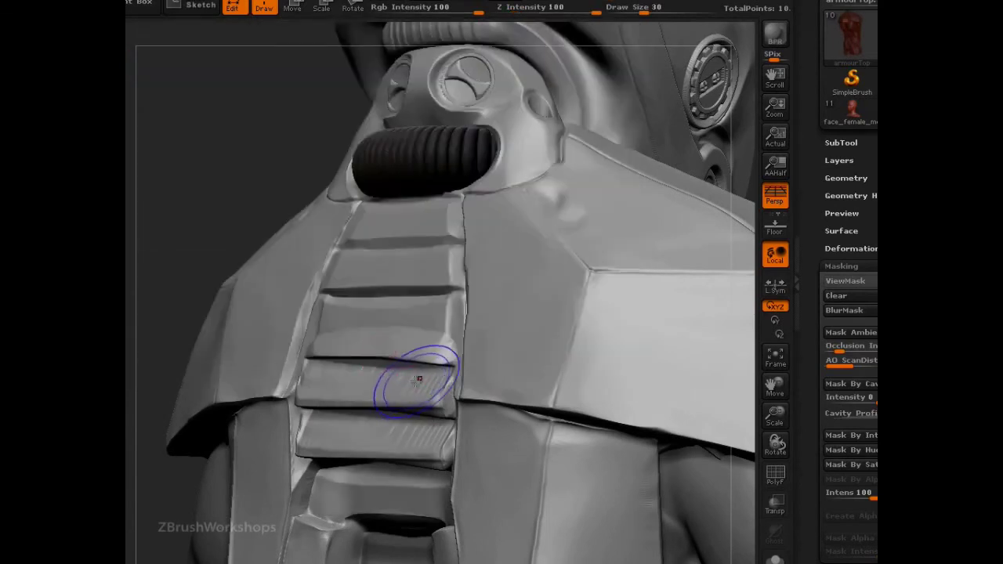
# Smooth away the diagonal ridges on the two raised bars and even out the segment directly above them
pyautogui.keyDown('shift'); pyautogui.moveTo(426, 380); pyautogui.dragTo(400, 384); pyautogui.keyUp('shift')
pyautogui.keyDown('shift'); pyautogui.moveTo(332, 379); pyautogui.dragTo(319, 368); pyautogui.keyUp('shift')
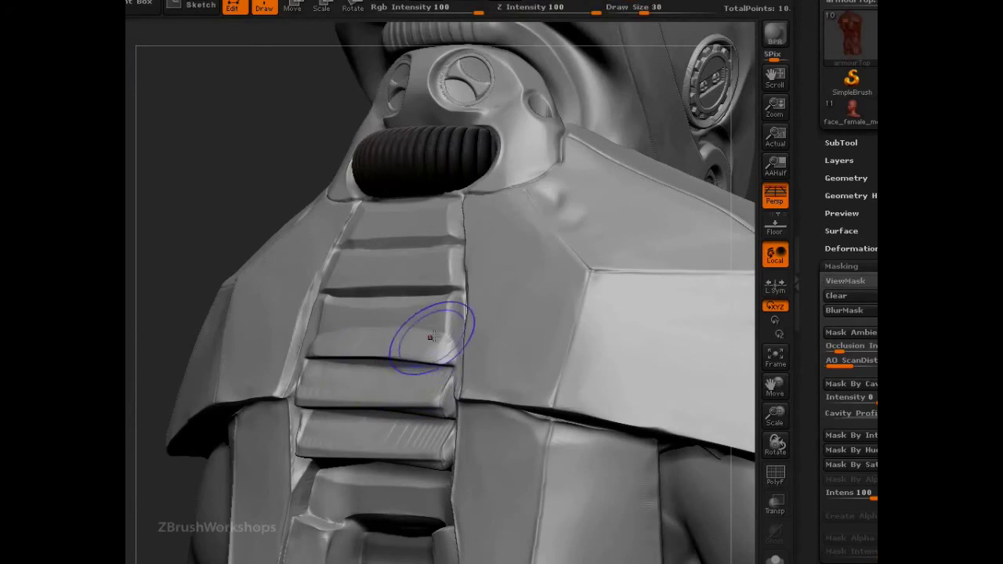
pyautogui.moveTo(430, 337)
pyautogui.keyDown('shift'); pyautogui.mouseDown()
pyautogui.moveTo(365, 325)
pyautogui.moveTo(404, 338)
pyautogui.mouseUp(); pyautogui.keyUp('shift')
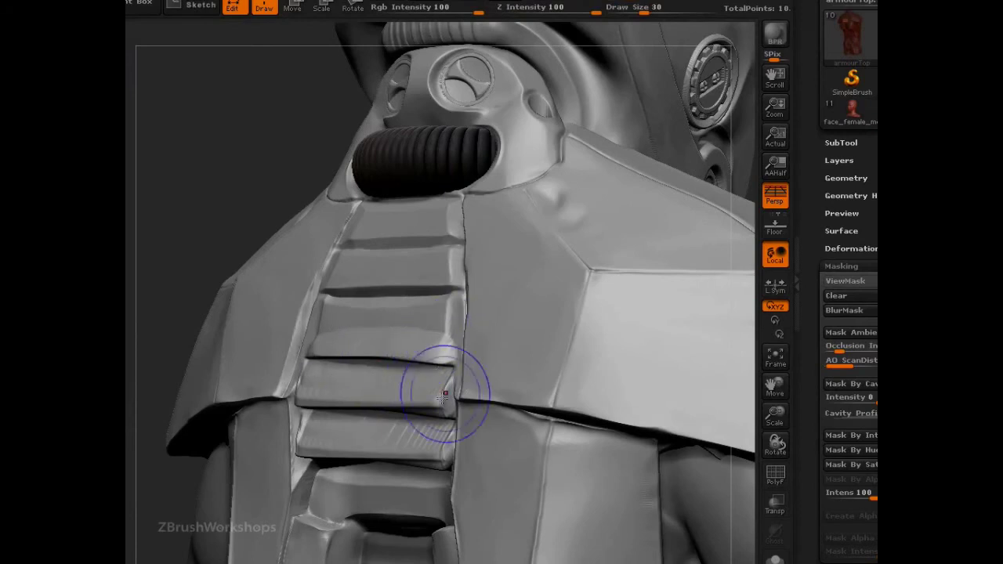
pyautogui.keyDown('shift'); pyautogui.moveTo(445, 388); pyautogui.dragTo(373, 398); pyautogui.keyUp('shift')
pyautogui.keyDown('shift'); pyautogui.moveTo(434, 437); pyautogui.dragTo(410, 439); pyautogui.keyUp('shift')
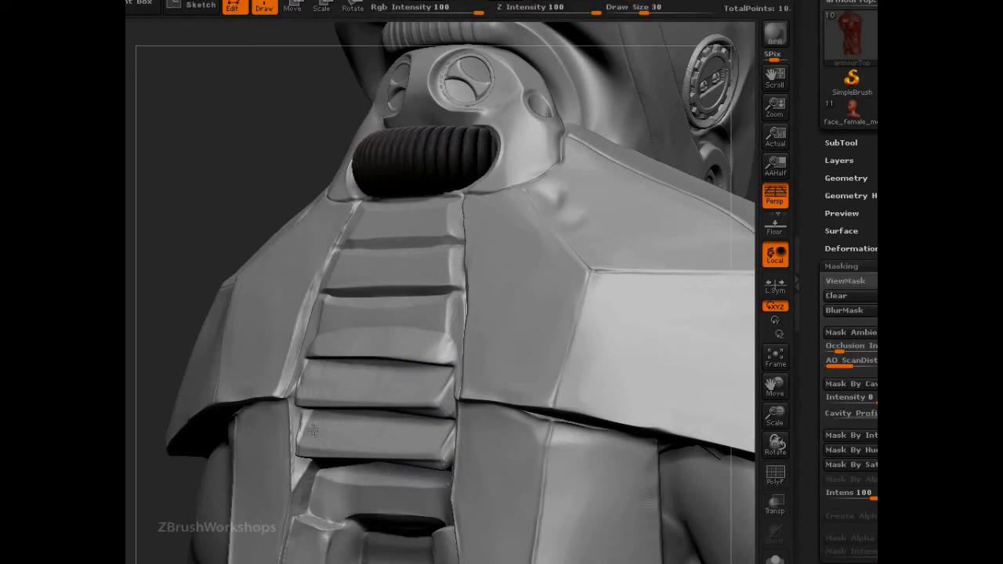
pyautogui.keyDown('shift'); pyautogui.moveTo(329, 426); pyautogui.dragTo(315, 429); pyautogui.keyUp('shift')
pyautogui.keyDown('shift'); pyautogui.moveTo(416, 388); pyautogui.dragTo(342, 378); pyautogui.keyUp('shift')
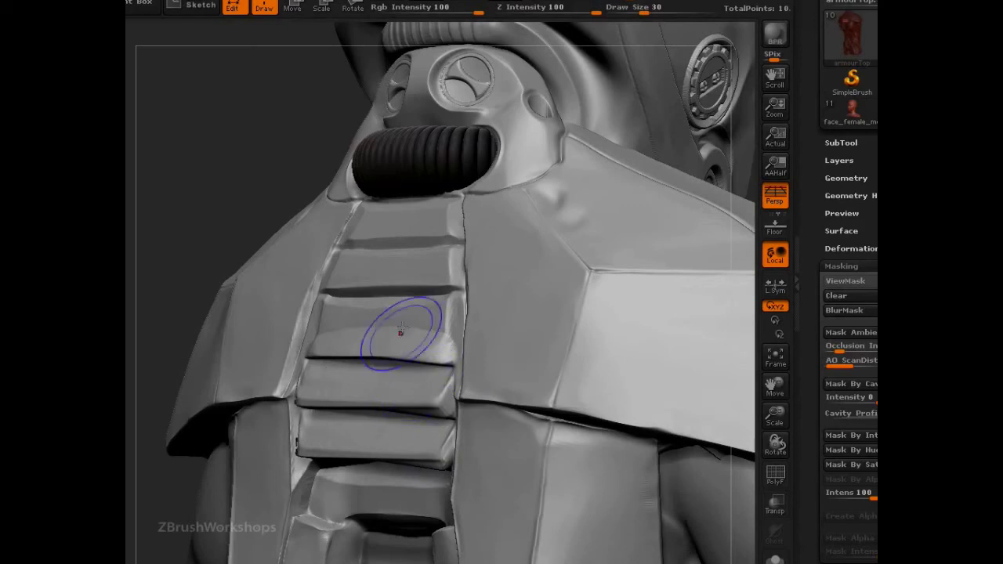
pyautogui.keyDown('shift'); pyautogui.moveTo(401, 334); pyautogui.dragTo(358, 324); pyautogui.keyUp('shift')
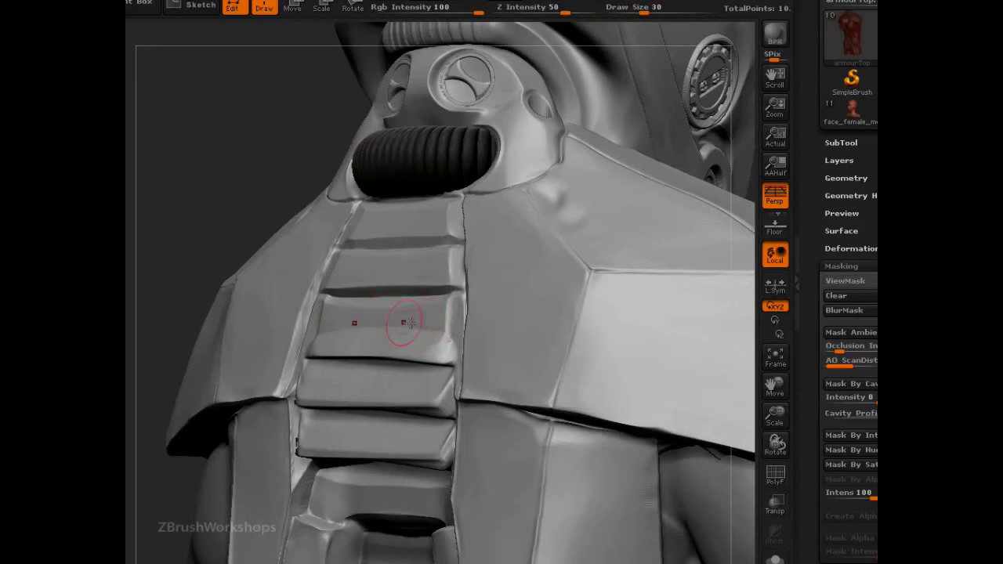
# Switch to the hPolish brush and set its Draw Size to 37
pyautogui.press('s')
pyautogui.moveTo(415, 323); pyautogui.dragTo(430, 323)
pyautogui.press('b')
pyautogui.write('hps')
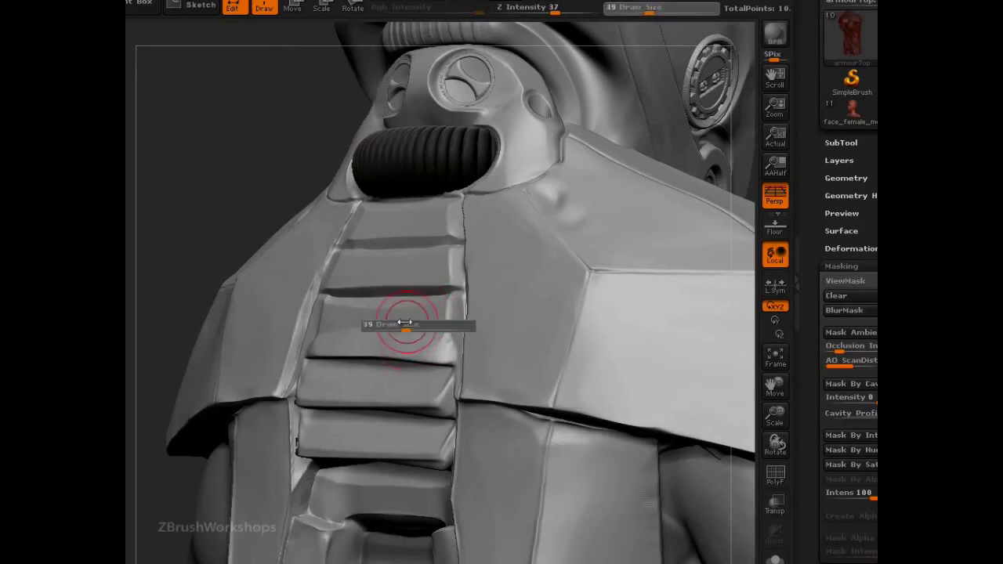
pyautogui.write('37')
pyautogui.press('Return')
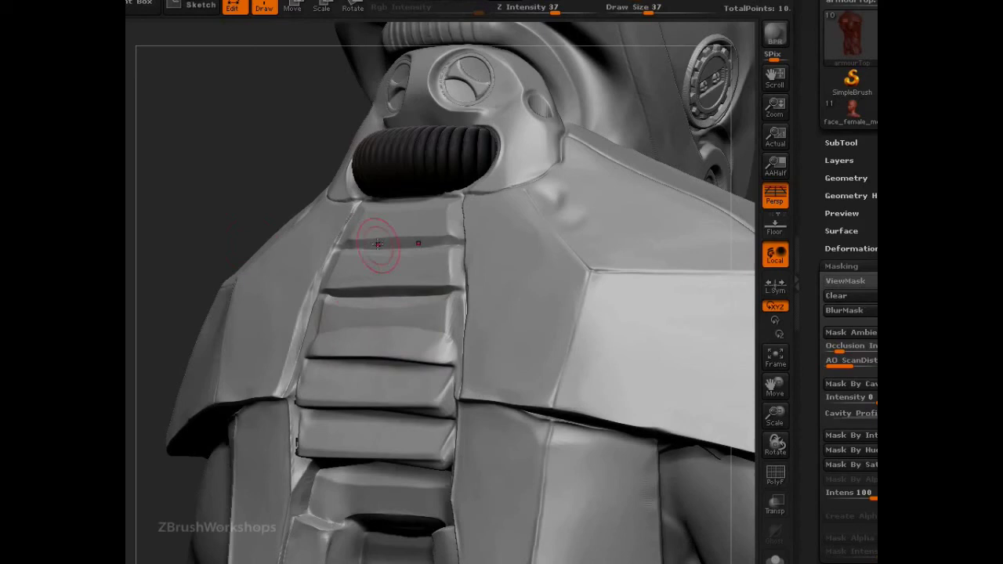
# Clear the armour's mask and polish the segment directly above the two raised bars, varying Draw Size between 34 and 50 and ending at 37
pyautogui.click(852, 279)
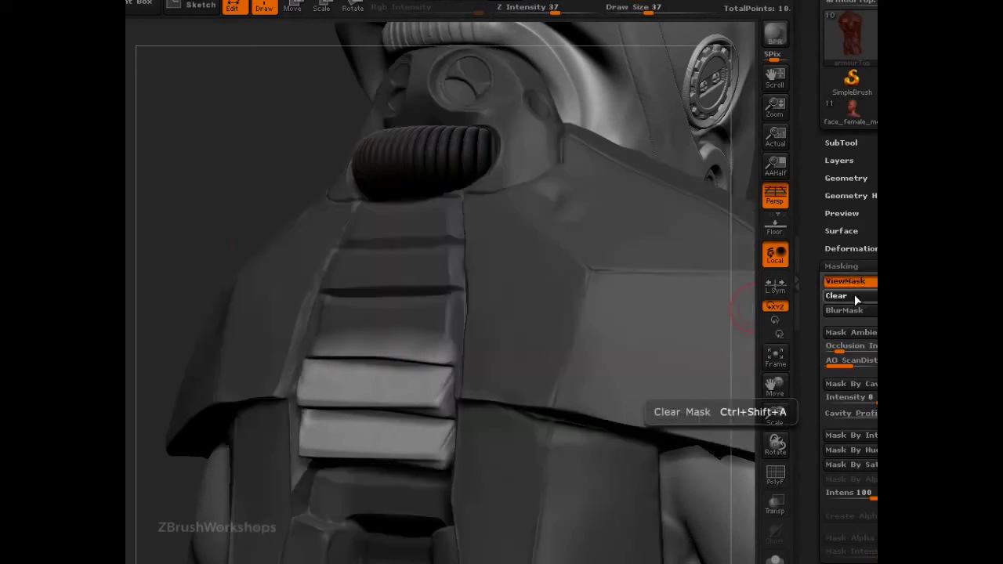
pyautogui.hotkey('ctrl', 'shift', 'a')
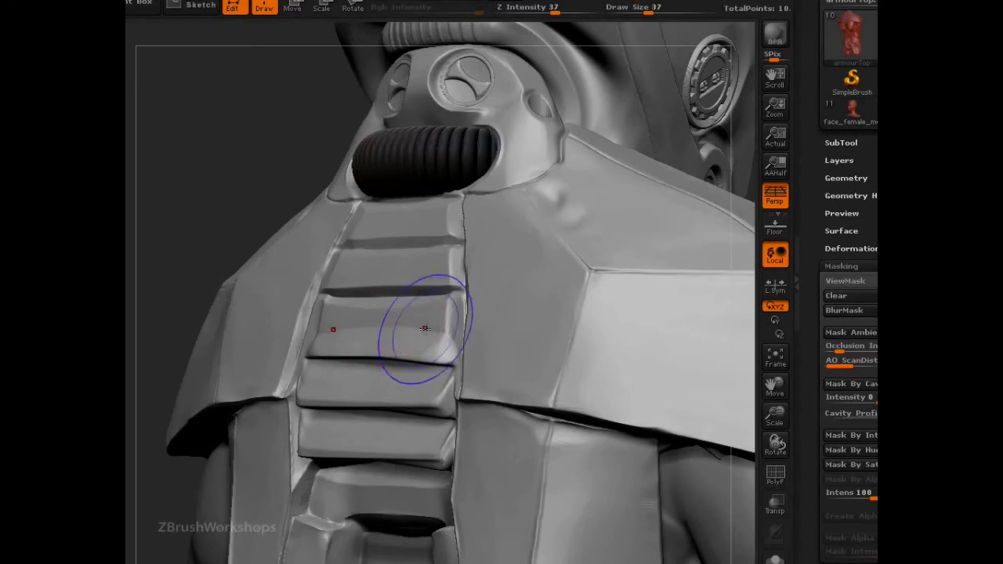
pyautogui.press('s')
pyautogui.moveTo(420, 330); pyautogui.dragTo(429, 330)
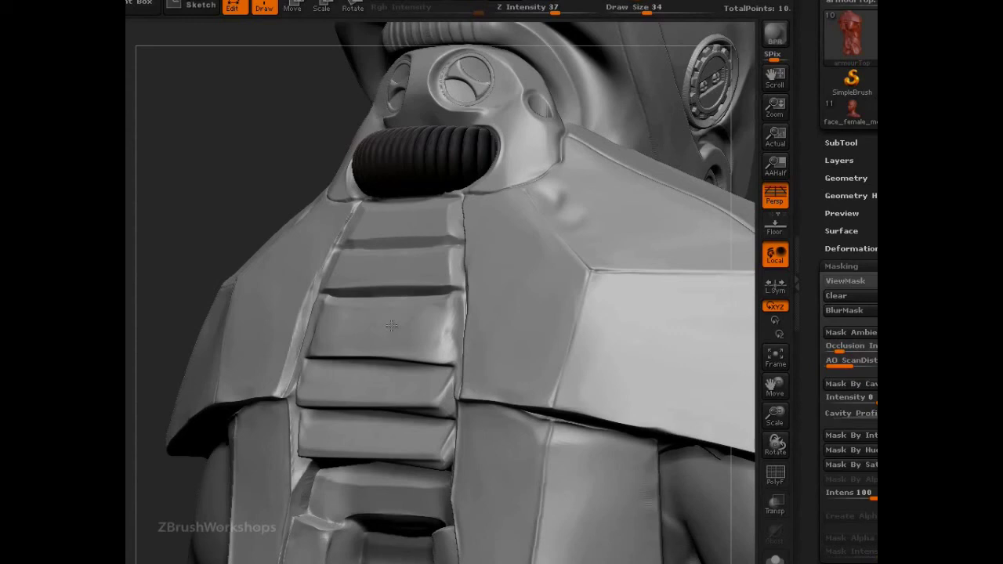
pyautogui.press('s')
pyautogui.click(424, 332)
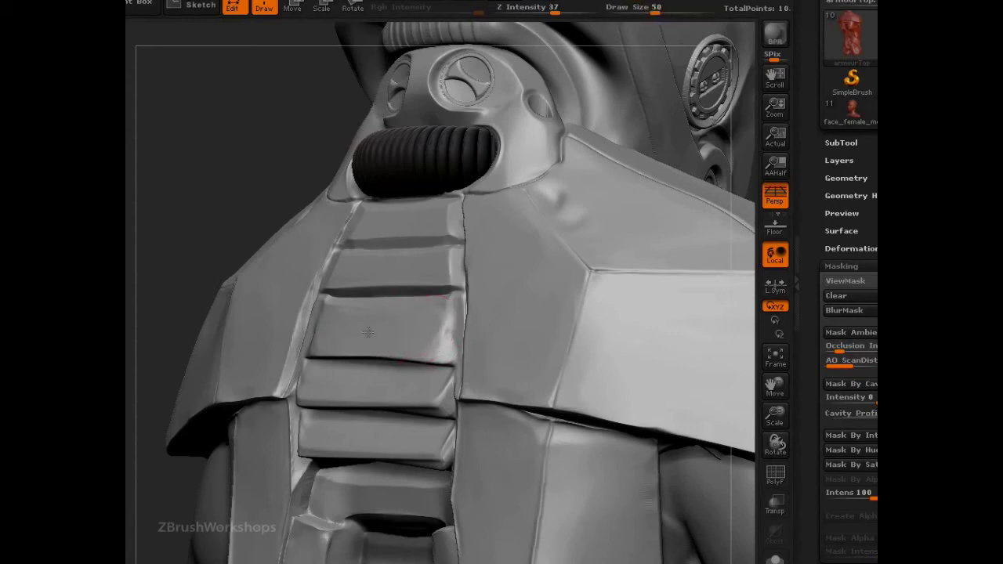
pyautogui.press('s')
pyautogui.moveTo(415, 392); pyautogui.dragTo(401, 391)
# Examine the polished bars and the whole back armour from several angles and distances
pyautogui.hotkey('shift', 'd')
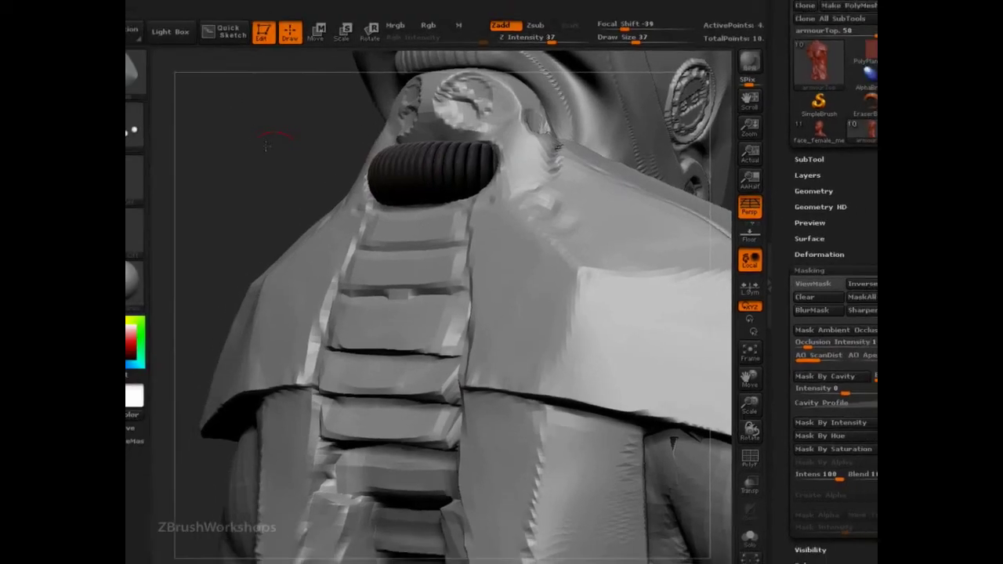
pyautogui.keyDown('alt'); pyautogui.moveTo(266, 146); pyautogui.dragTo(357, 194); pyautogui.keyUp('alt')
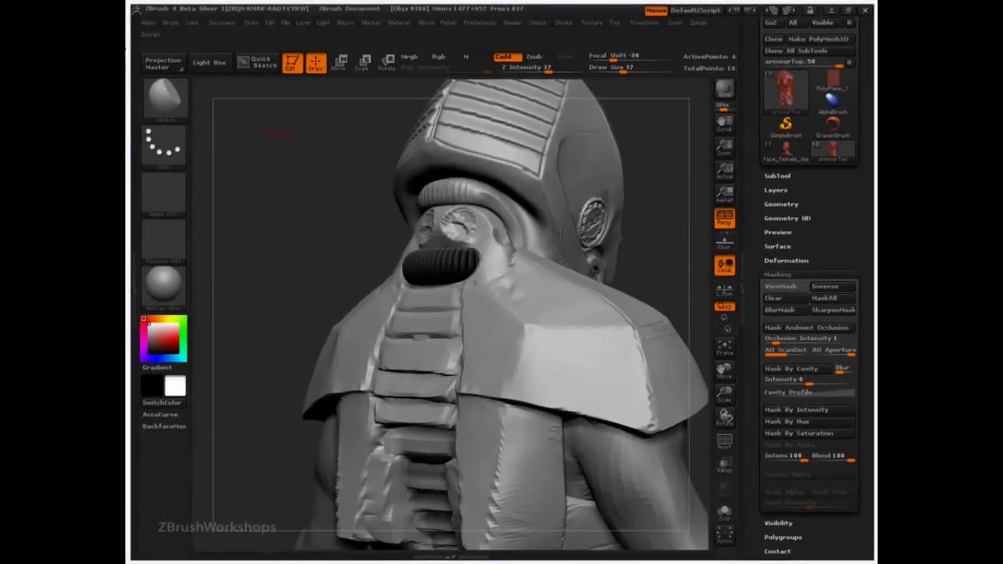
pyautogui.moveTo(560, 232)
pyautogui.keyDown('alt'); pyautogui.mouseDown()
pyautogui.moveTo(607, 207)
pyautogui.moveTo(627, 245)
pyautogui.moveTo(599, 278)
pyautogui.mouseUp(); pyautogui.keyUp('alt')
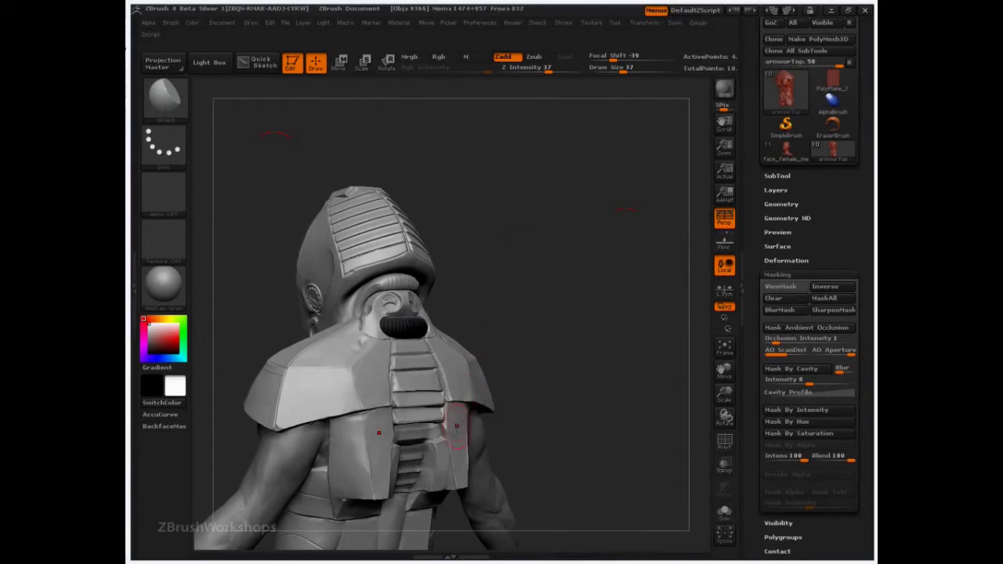
pyautogui.moveTo(593, 352); pyautogui.dragTo(515, 368)
pyautogui.keyDown('alt'); pyautogui.moveTo(429, 352); pyautogui.dragTo(445, 339); pyautogui.keyUp('alt')
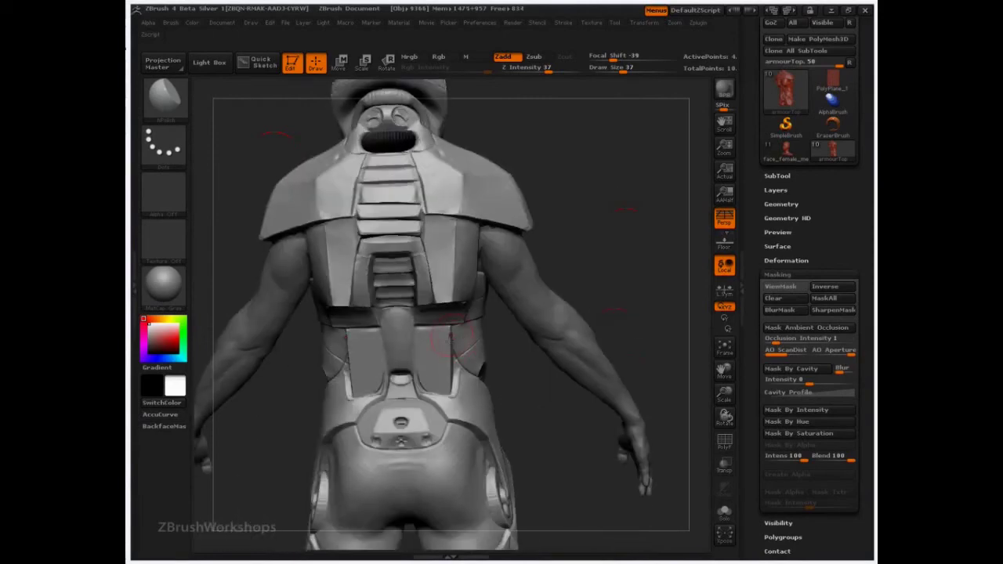
pyautogui.moveTo(647, 224)
pyautogui.keyDown('alt'); pyautogui.mouseDown()
pyautogui.moveTo(639, 318)
pyautogui.moveTo(625, 306)
pyautogui.mouseUp(); pyautogui.keyUp('alt')
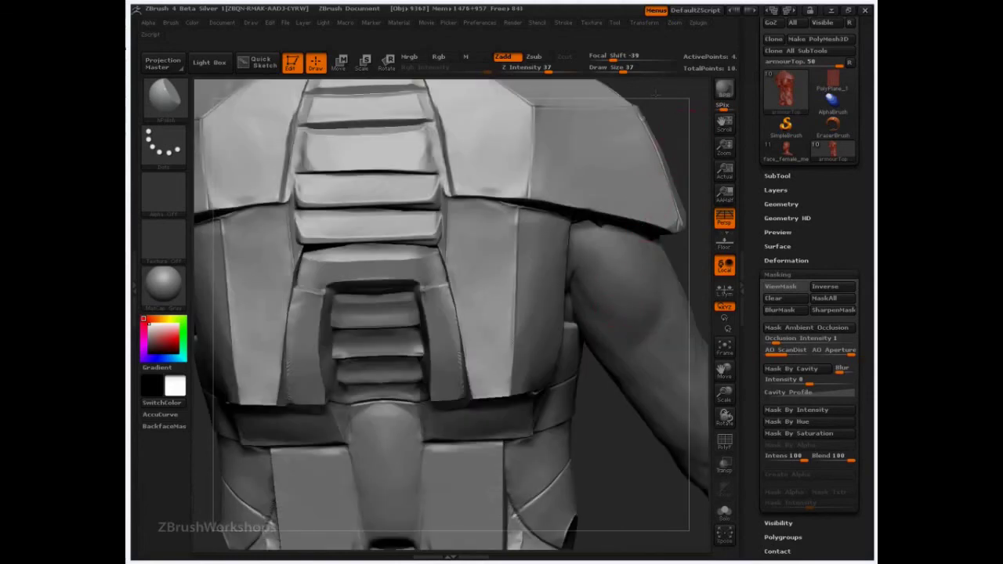
pyautogui.keyDown('alt'); pyautogui.moveTo(657, 94); pyautogui.dragTo(205, 68); pyautogui.keyUp('alt')
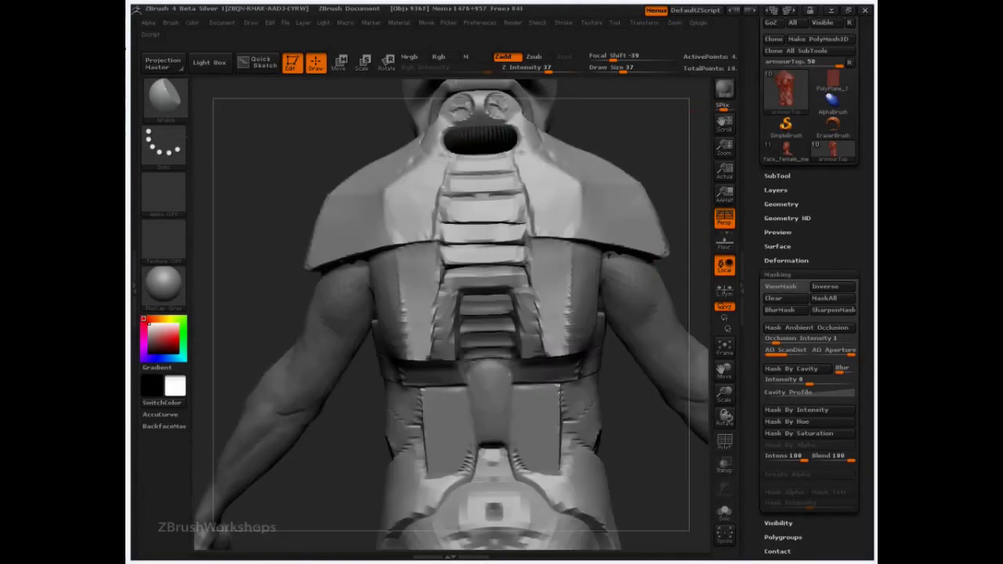
# Reselect the Standard brush that carries the striped alpha and clone it as a separate brush
pyautogui.press('b')
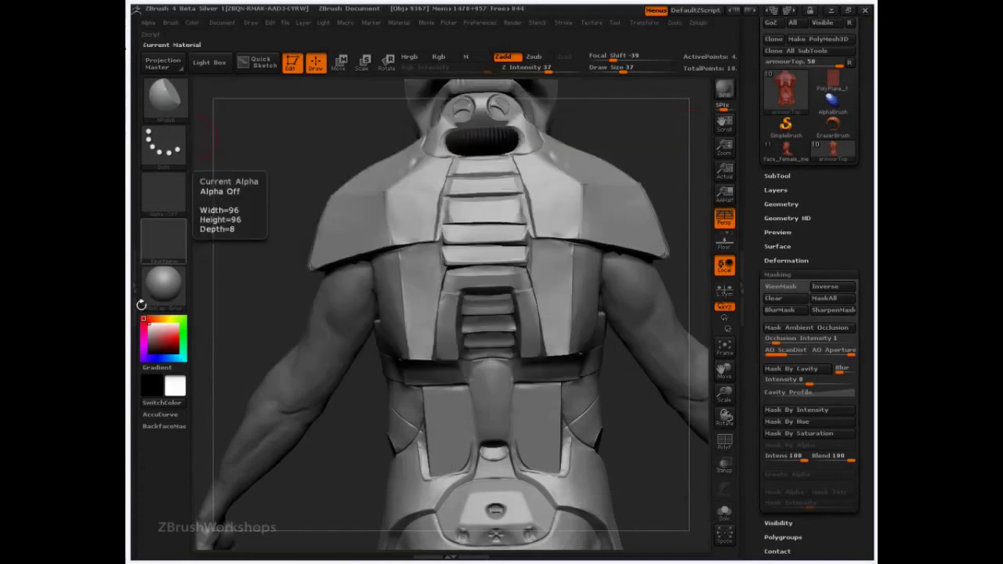
pyautogui.click(164, 94)
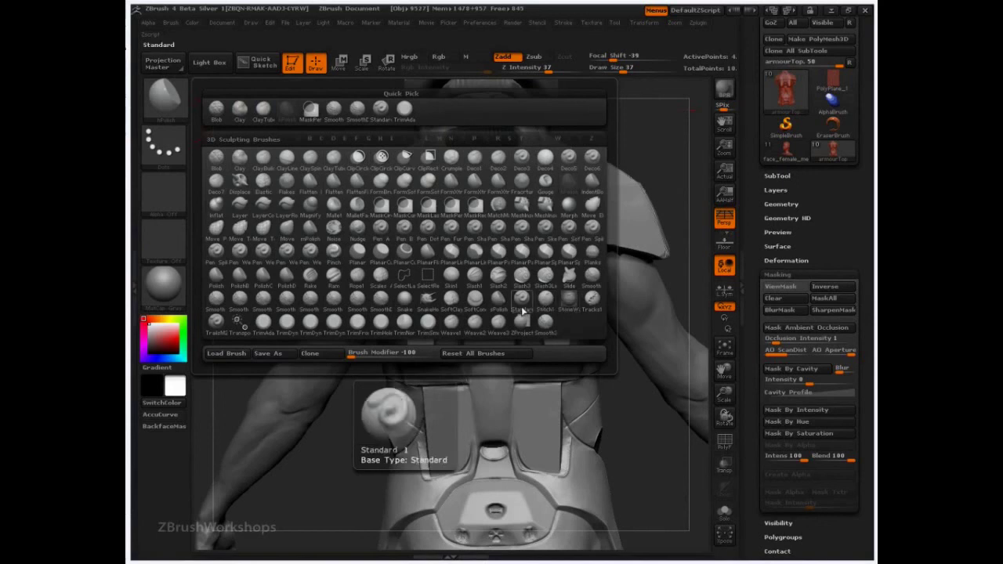
pyautogui.click(545, 306)
pyautogui.click(170, 22)
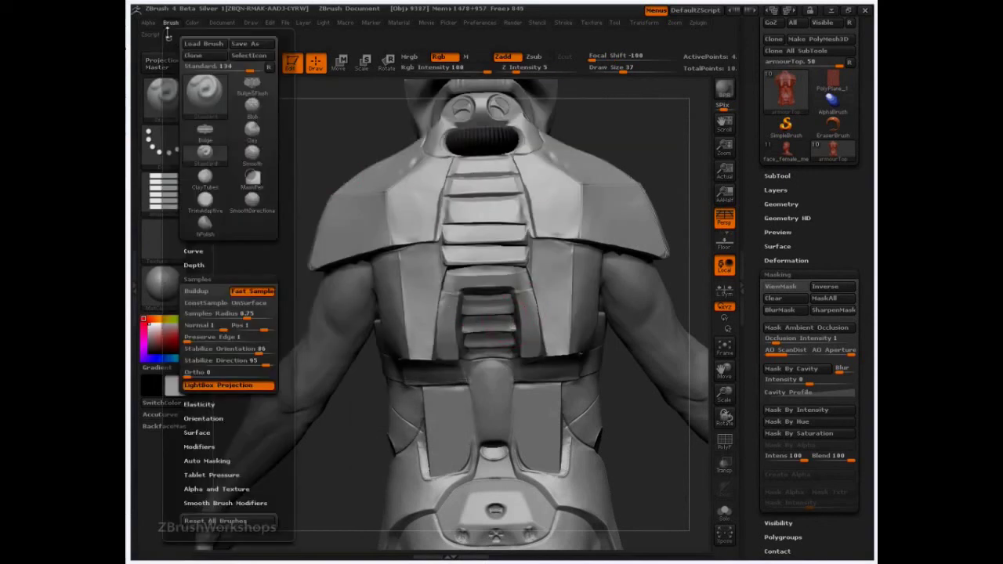
pyautogui.click(213, 54)
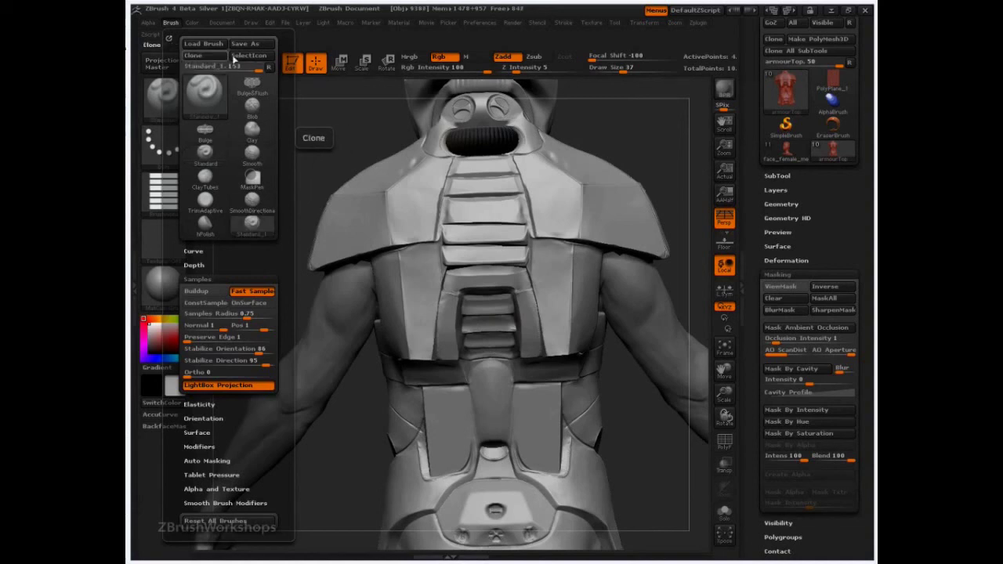